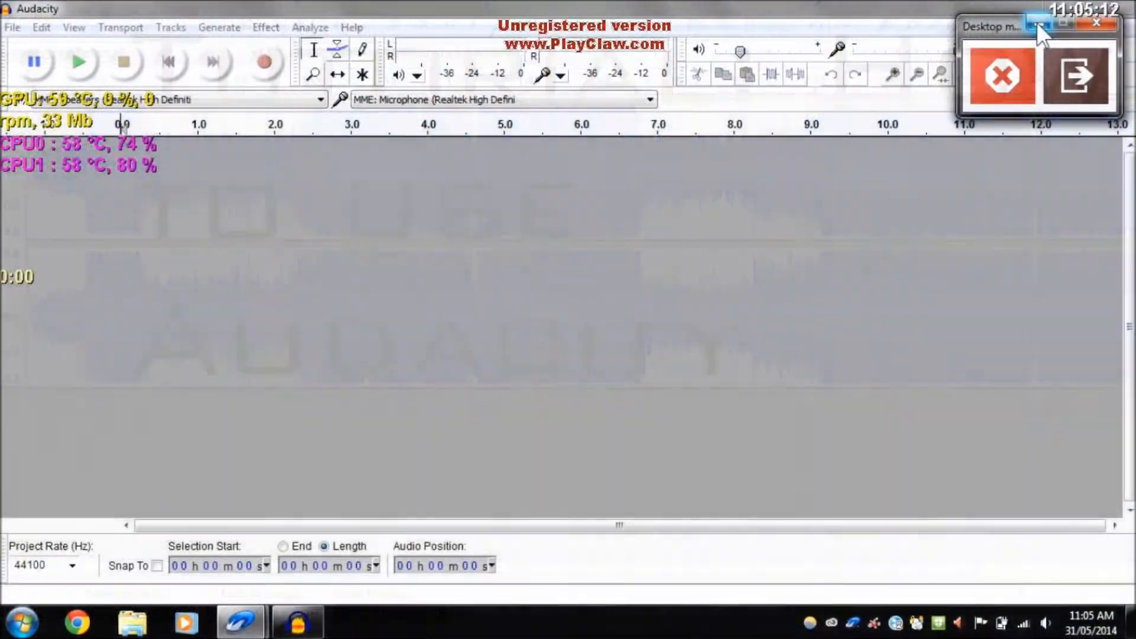
Open the track "04 Undercat feat. Zealot" from the Monstercat 006 folder in Documents, Vuze Downloads, and play its opening seconds
click(1036, 23)
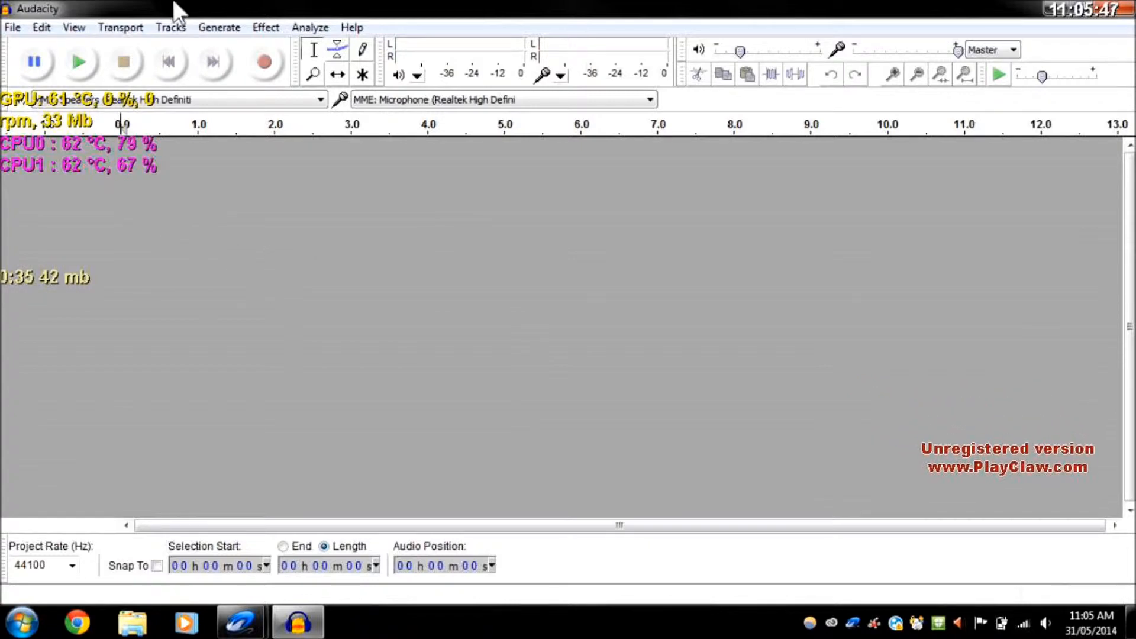
click(6, 29)
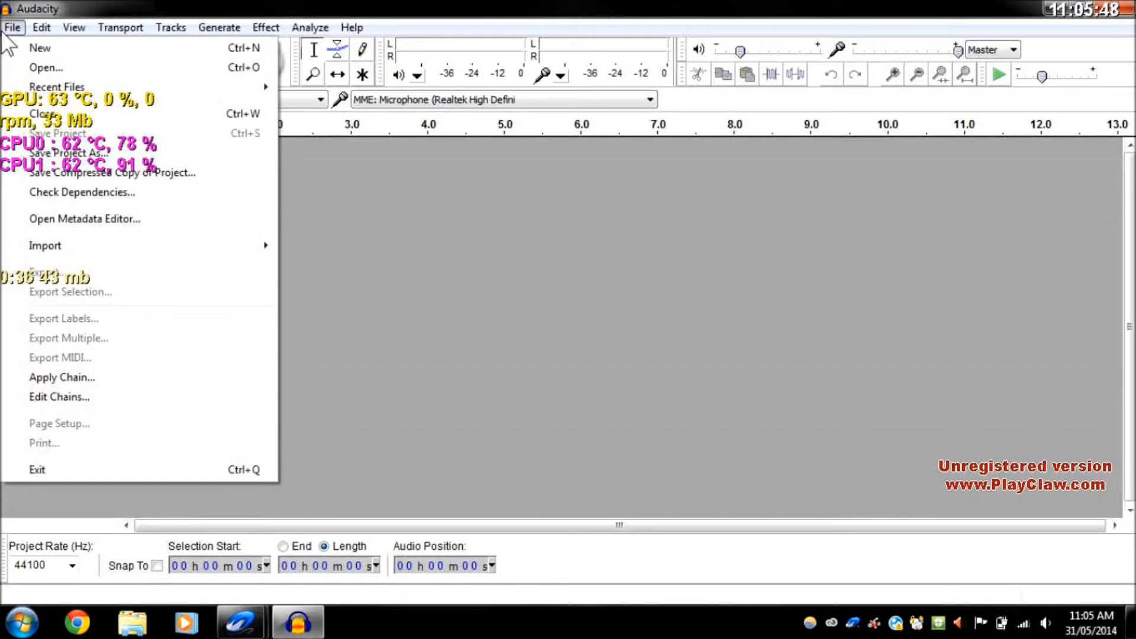
click(38, 66)
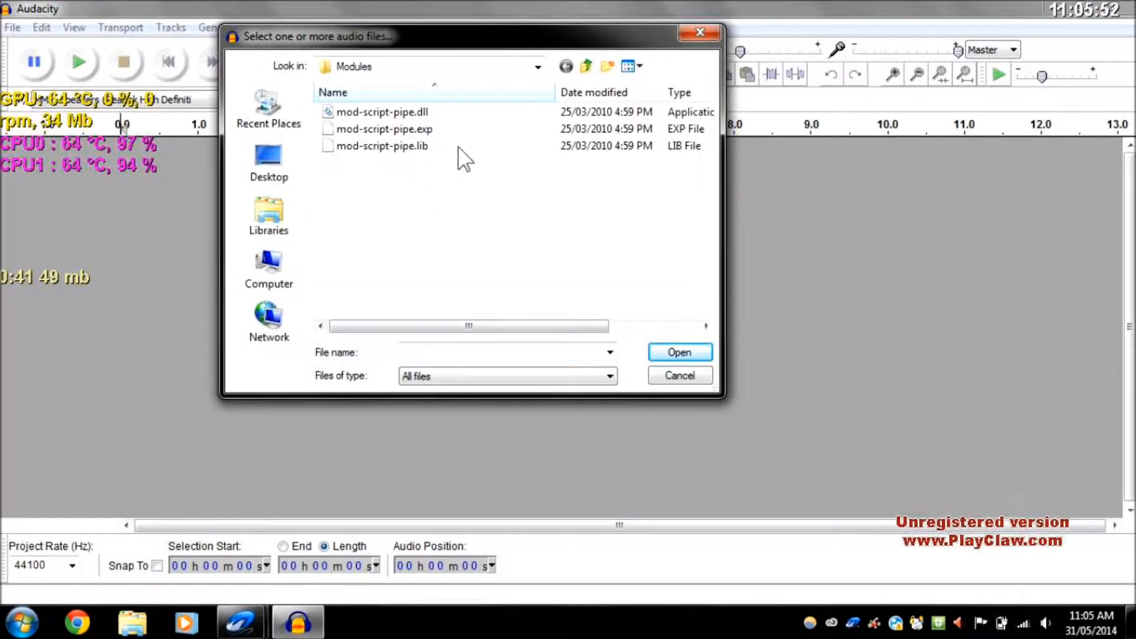
click(270, 219)
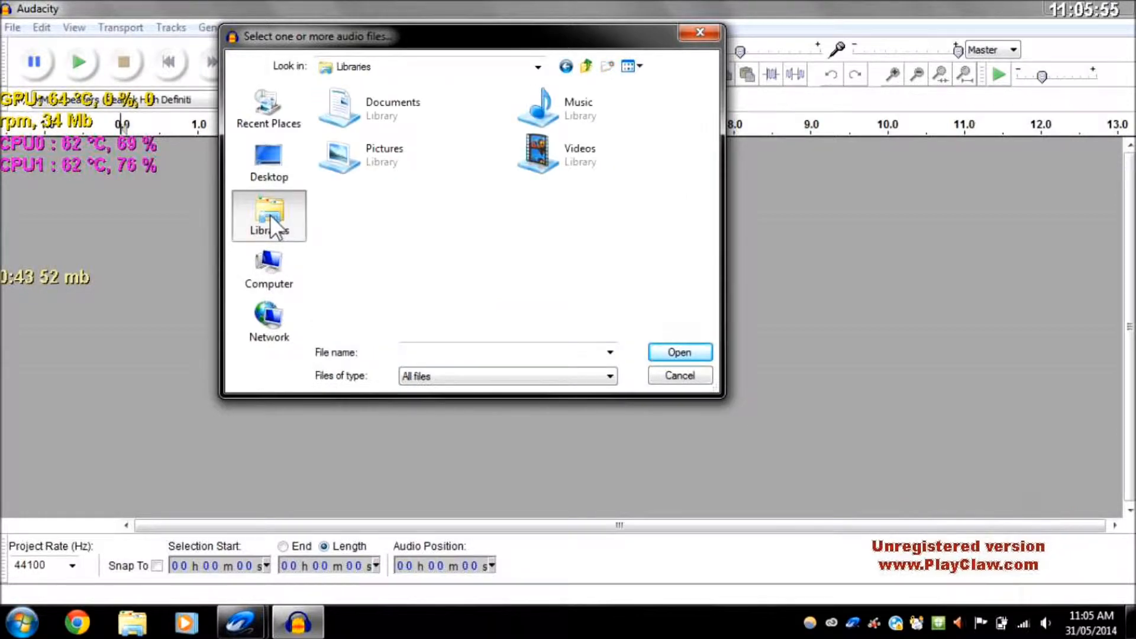
double_click(433, 105)
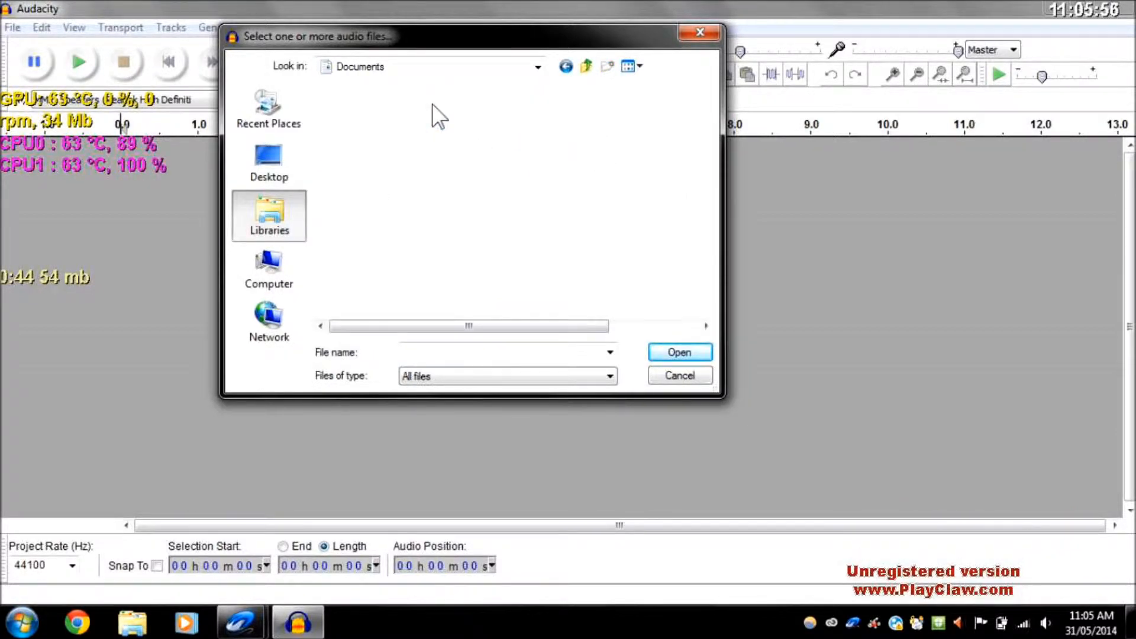
drag(715, 133, 704, 333)
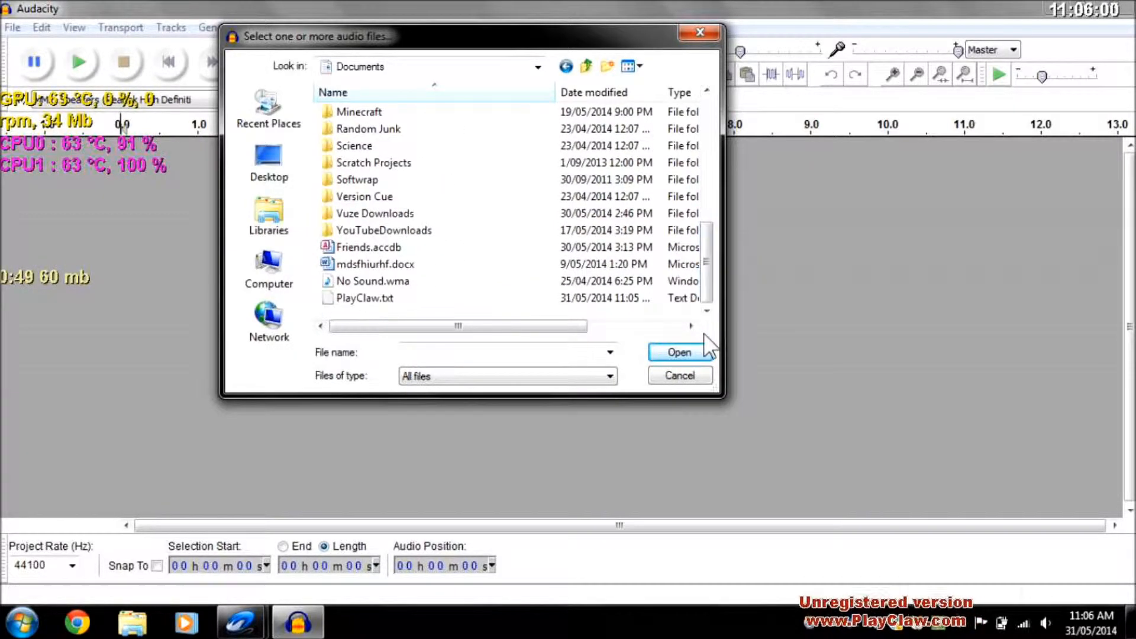
double_click(381, 216)
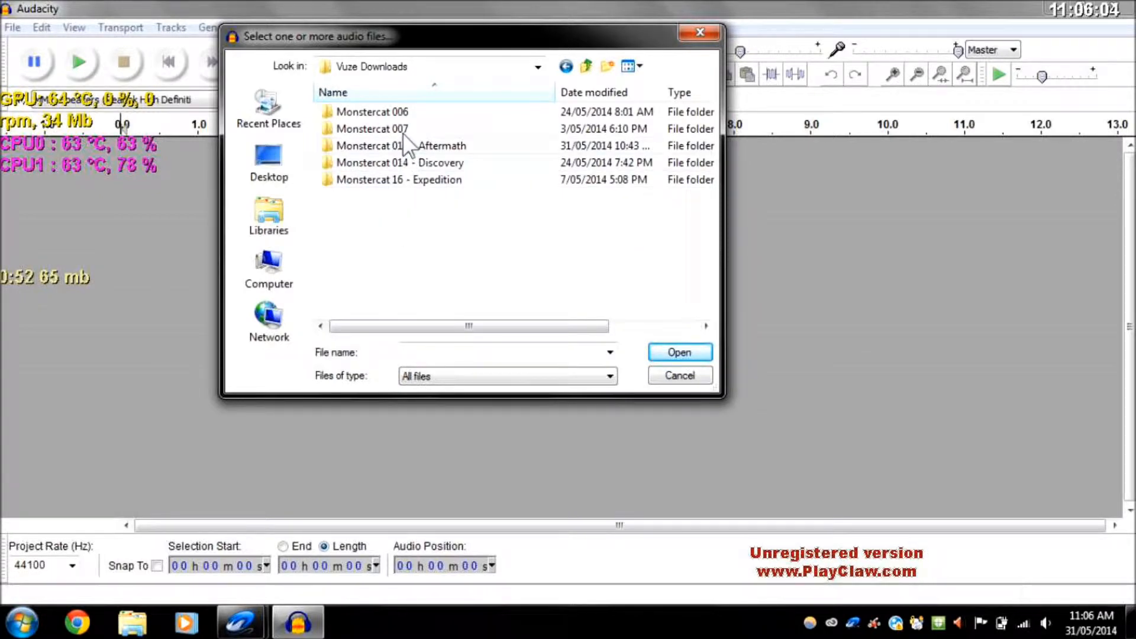
double_click(400, 116)
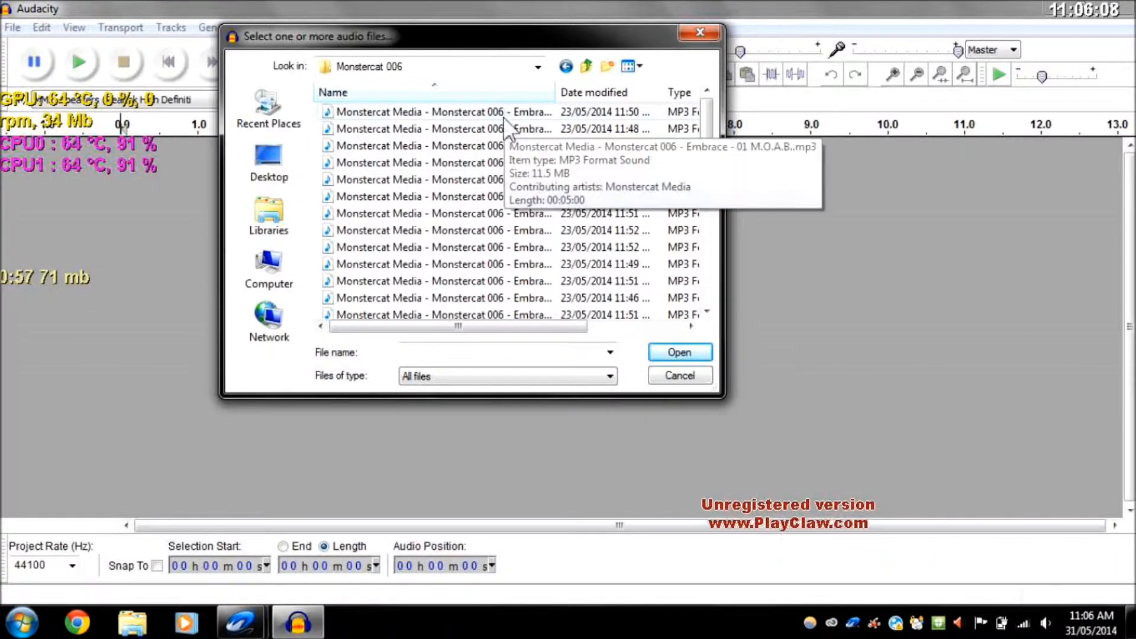
click(504, 163)
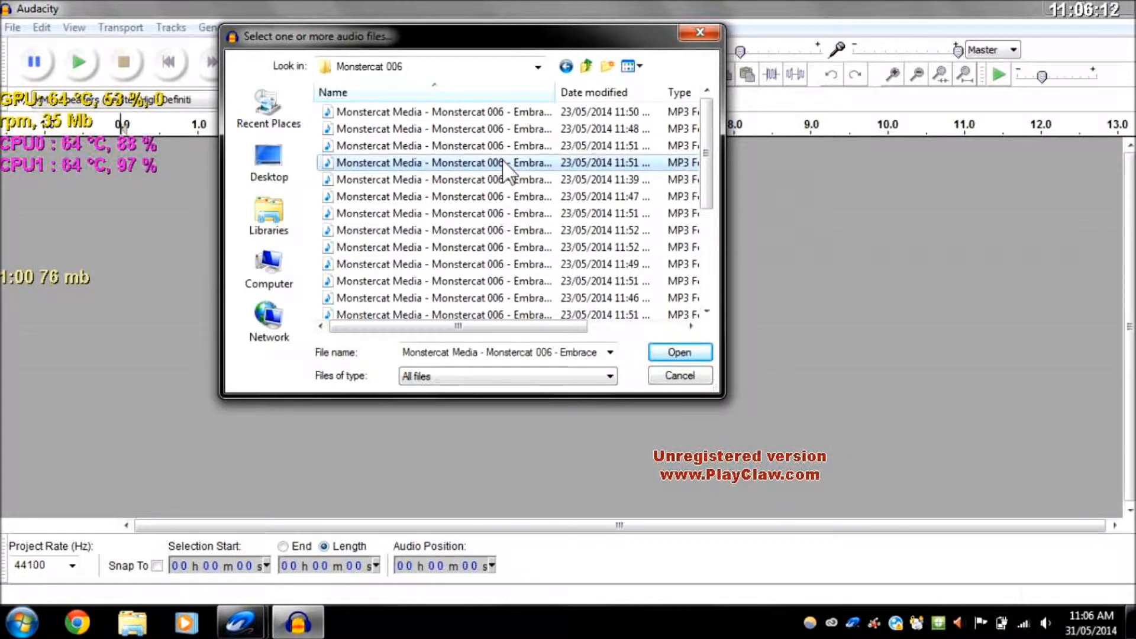
click(674, 352)
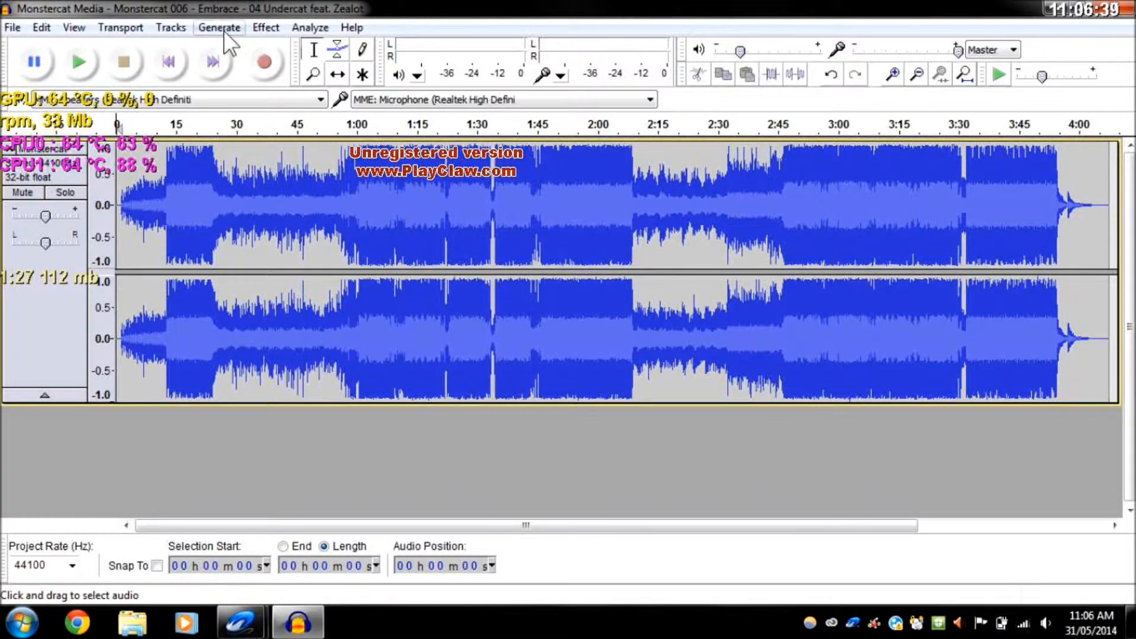
click(84, 65)
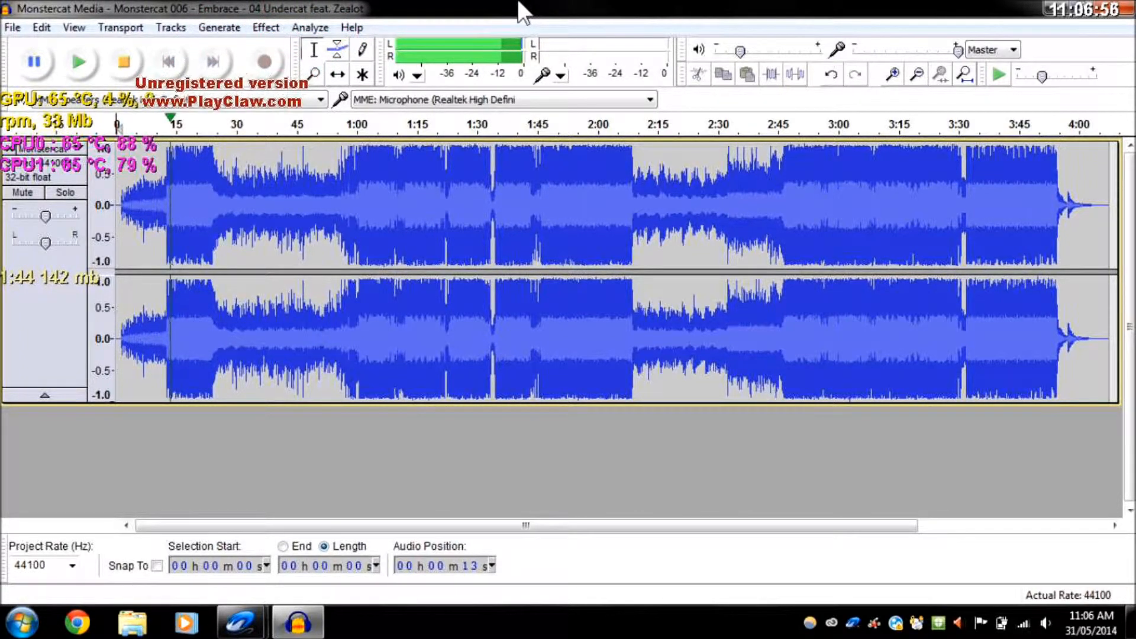
click(132, 53)
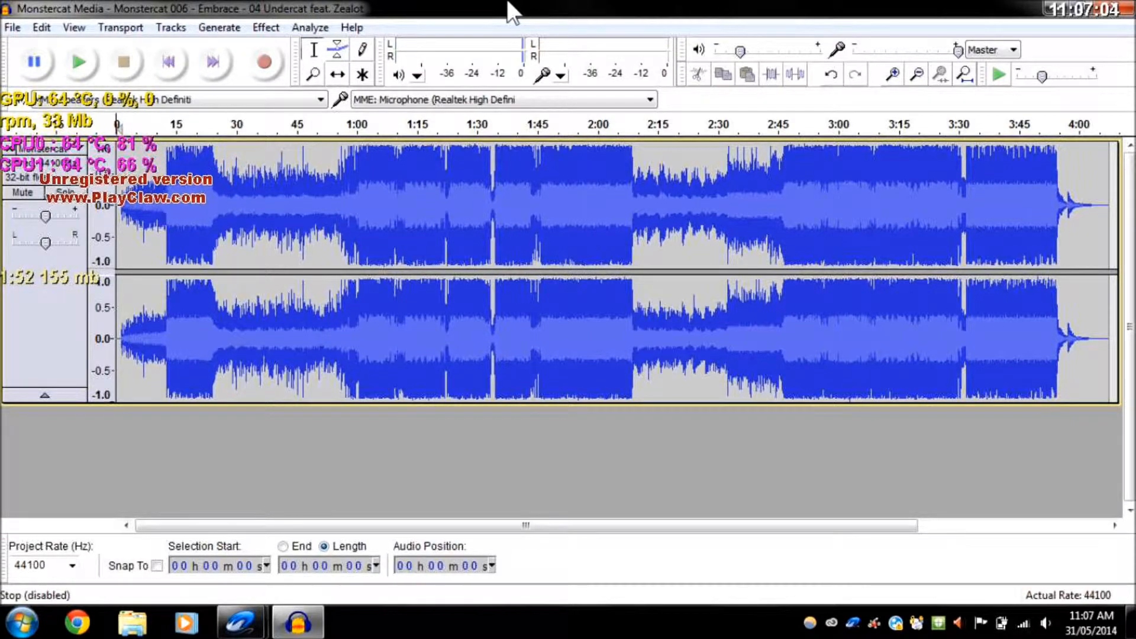
Apply the Change Pitch effect to the whole track with a percent change of 3
click(275, 26)
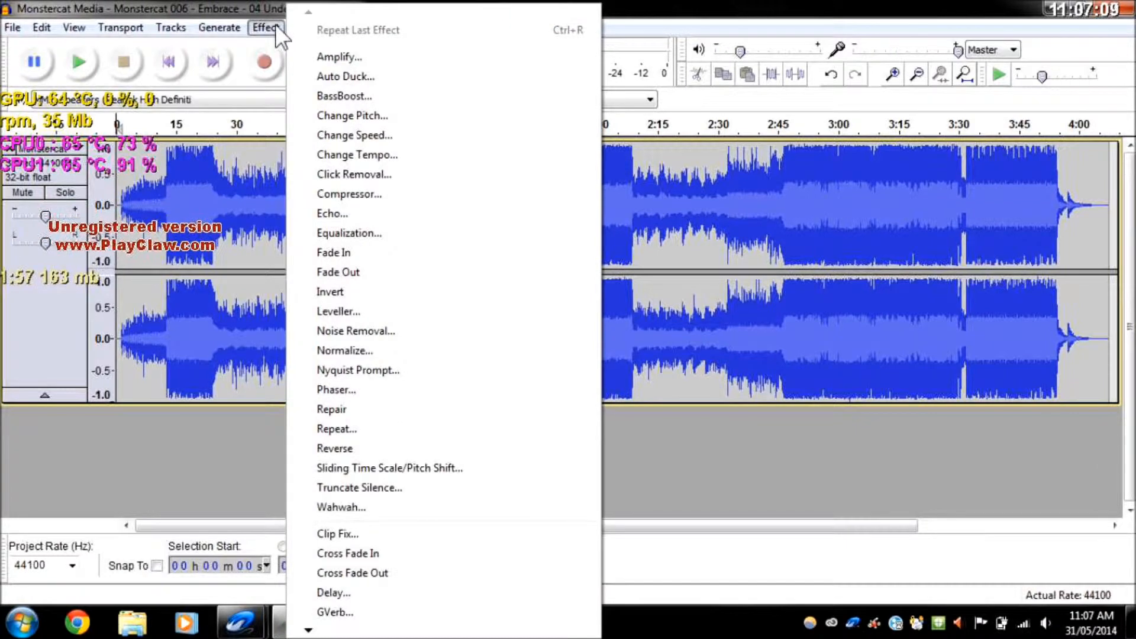
click(361, 117)
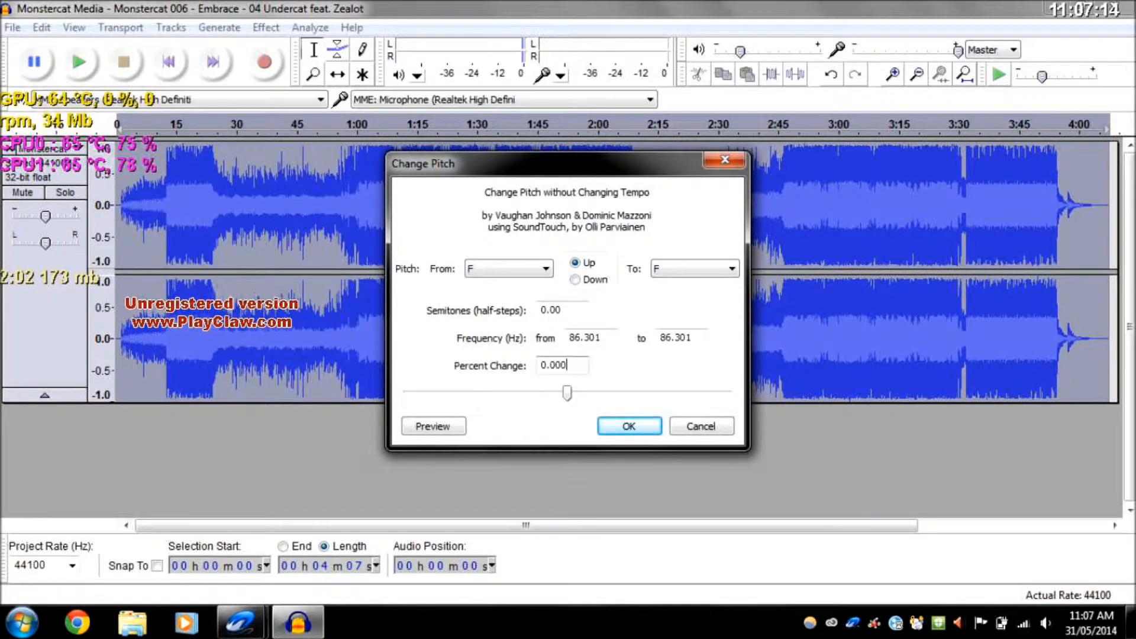
key(BackSpace)
key(BackSpace)
key(BackSpace)
key(BackSpace)
key(BackSpace)
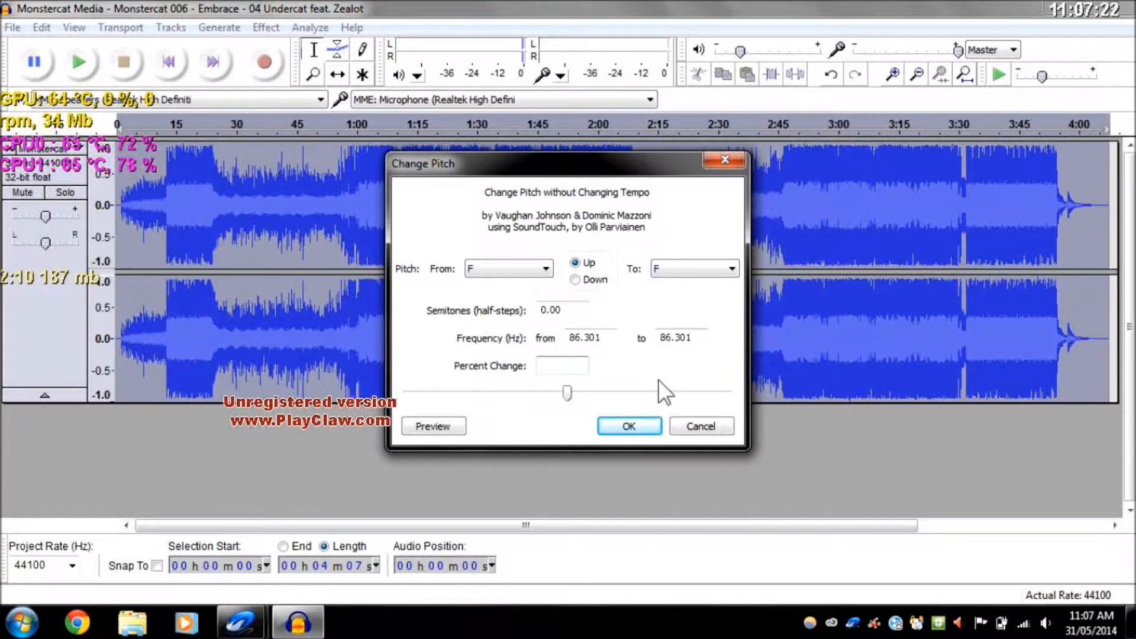
text(3)
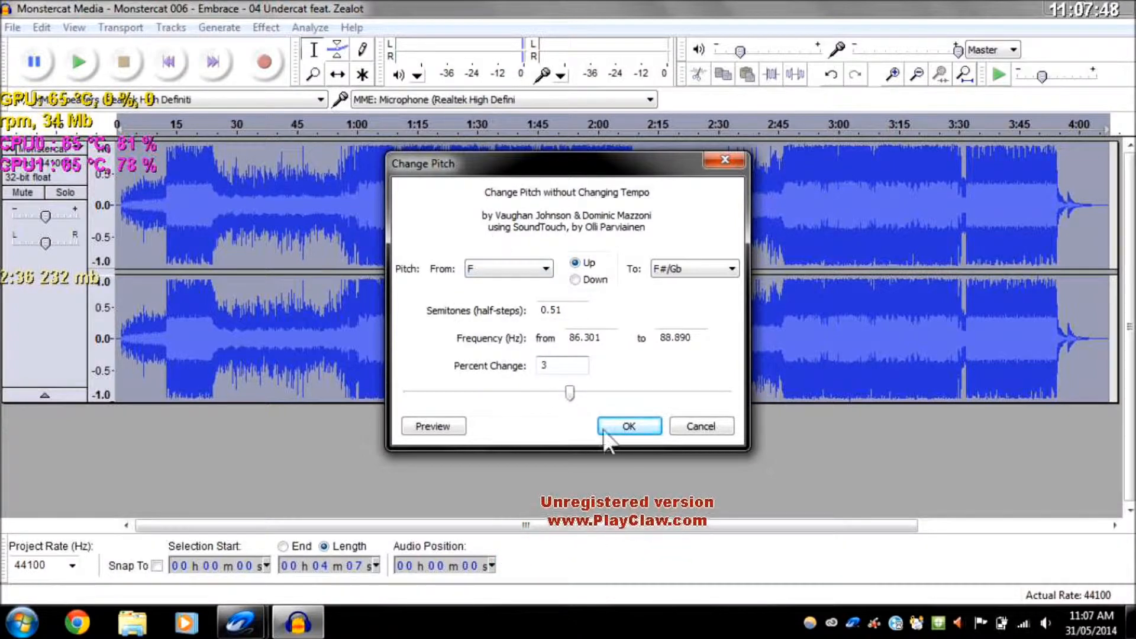
click(658, 426)
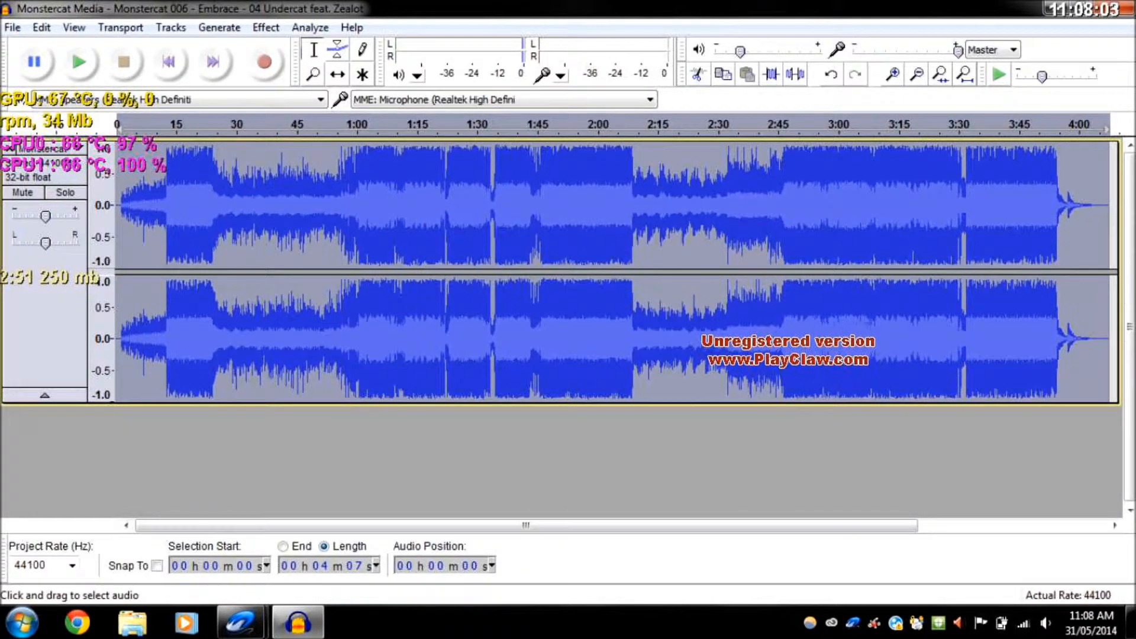
Play the pitch-shifted track from the start to hear the intro and first drop, and stop playback
click(162, 73)
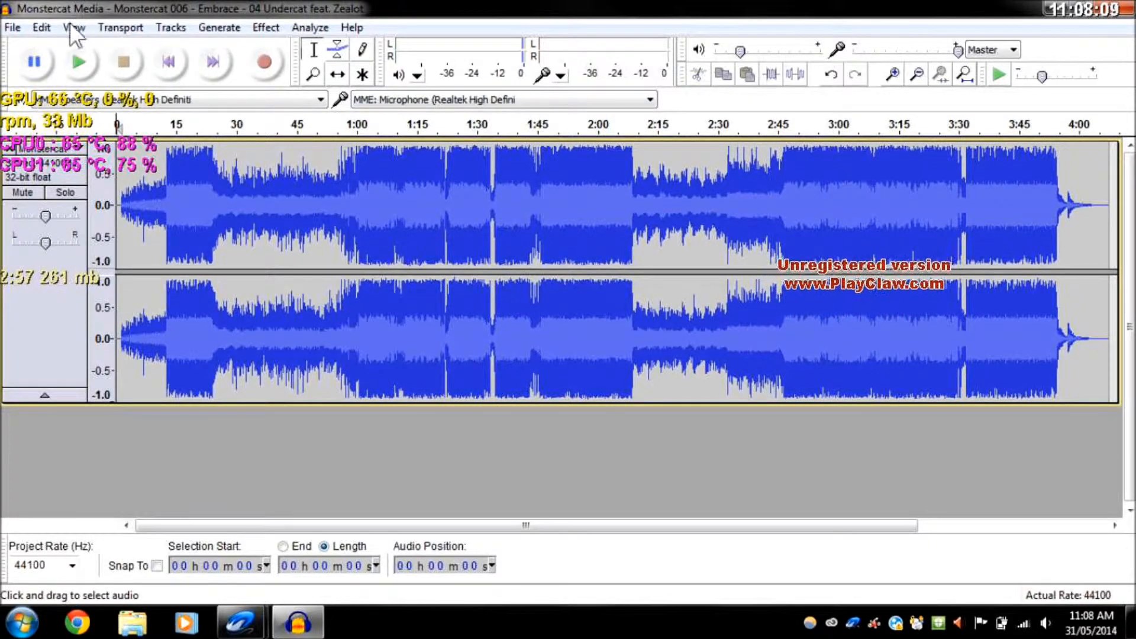
click(87, 60)
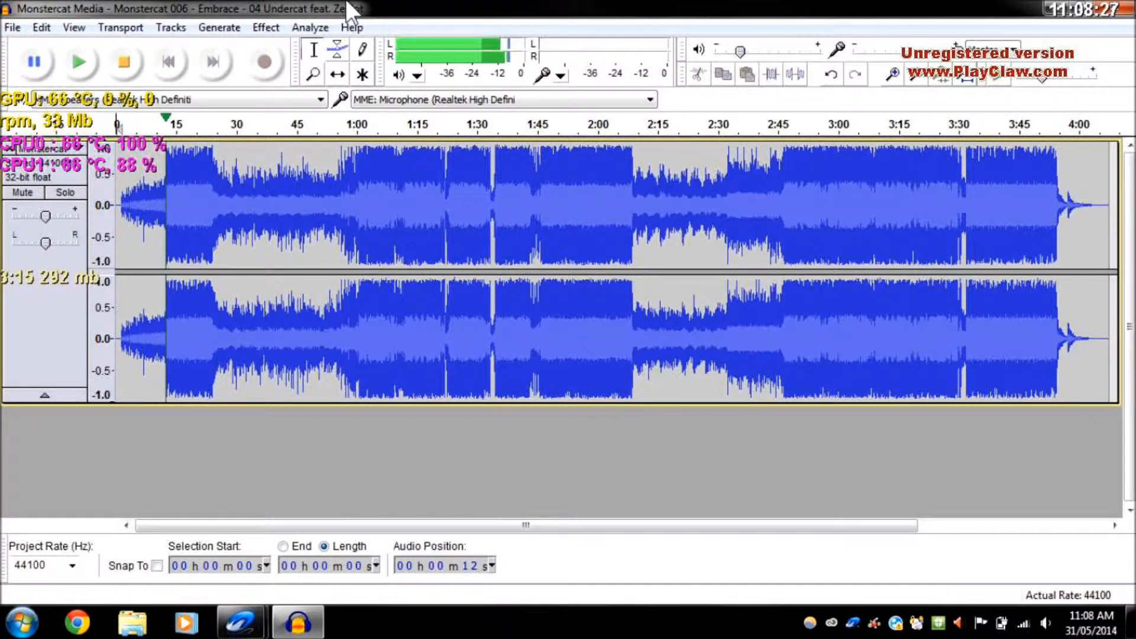
click(119, 66)
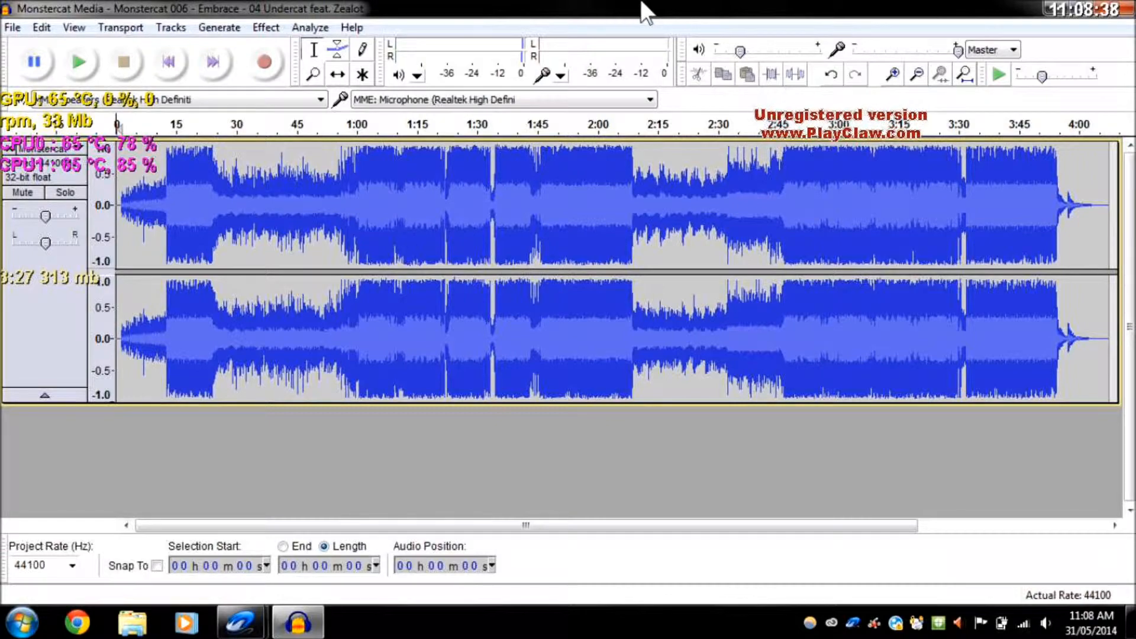
Apply BassBoost to the whole track with a frequency of 125 Hz and a boost of 8 dB
click(267, 27)
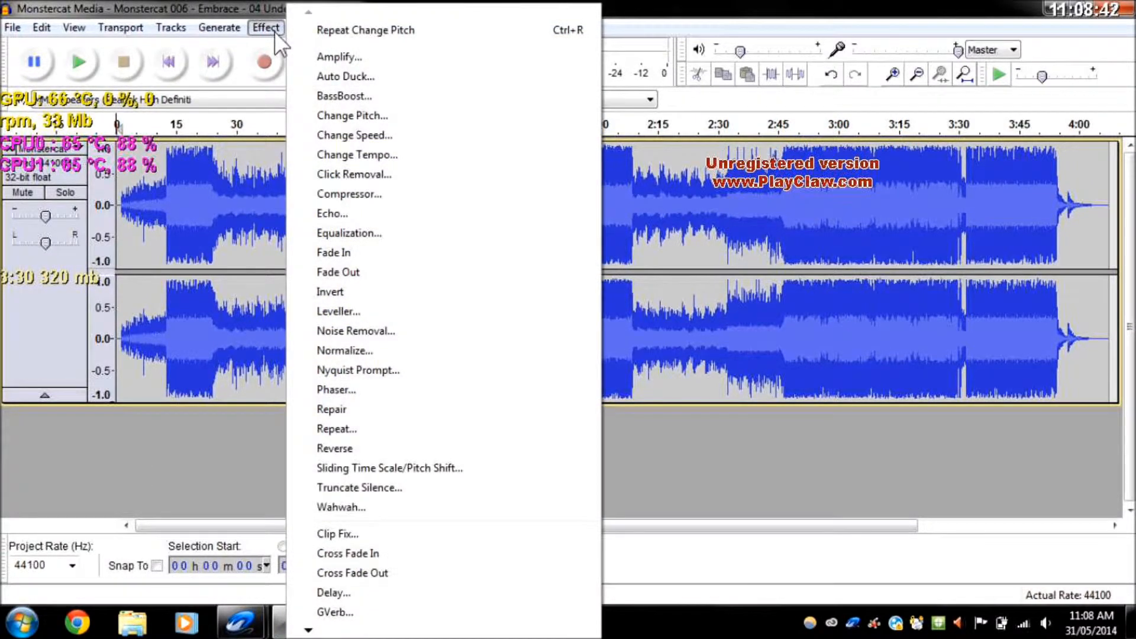
click(399, 98)
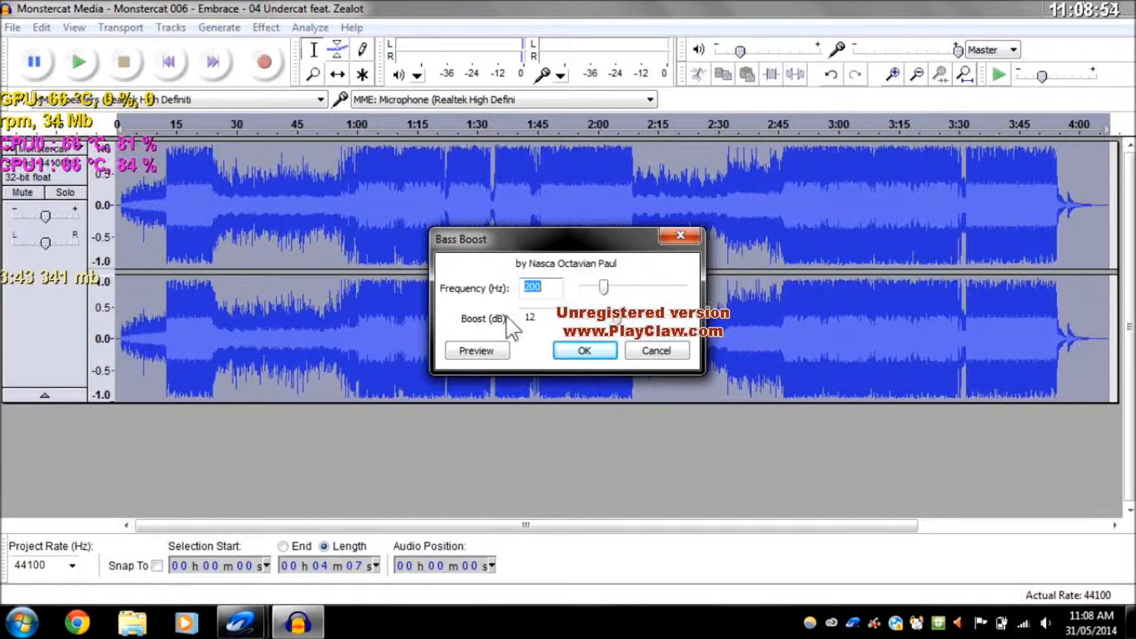
click(543, 288)
key(BackSpace)
key(BackSpace)
key(BackSpace)
text(125)
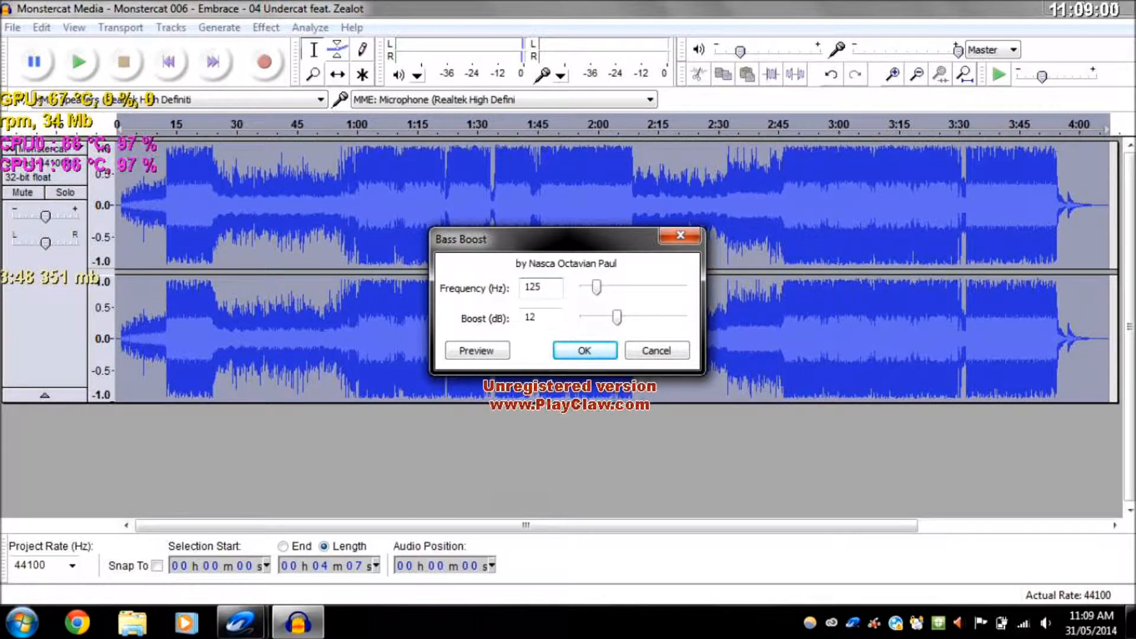
click(541, 318)
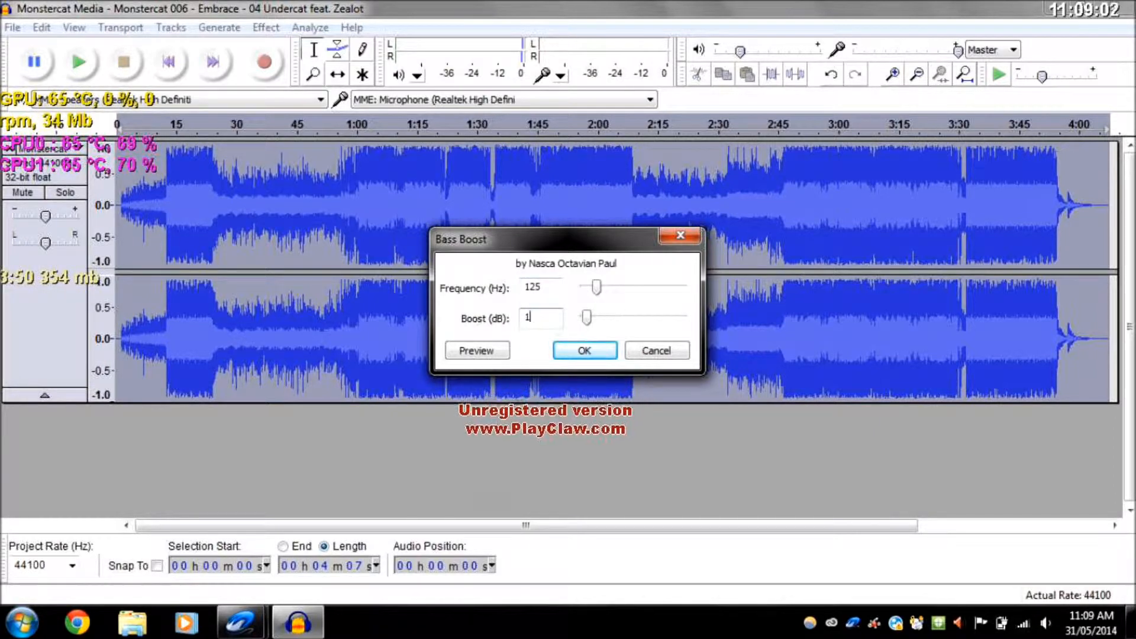
key(BackSpace)
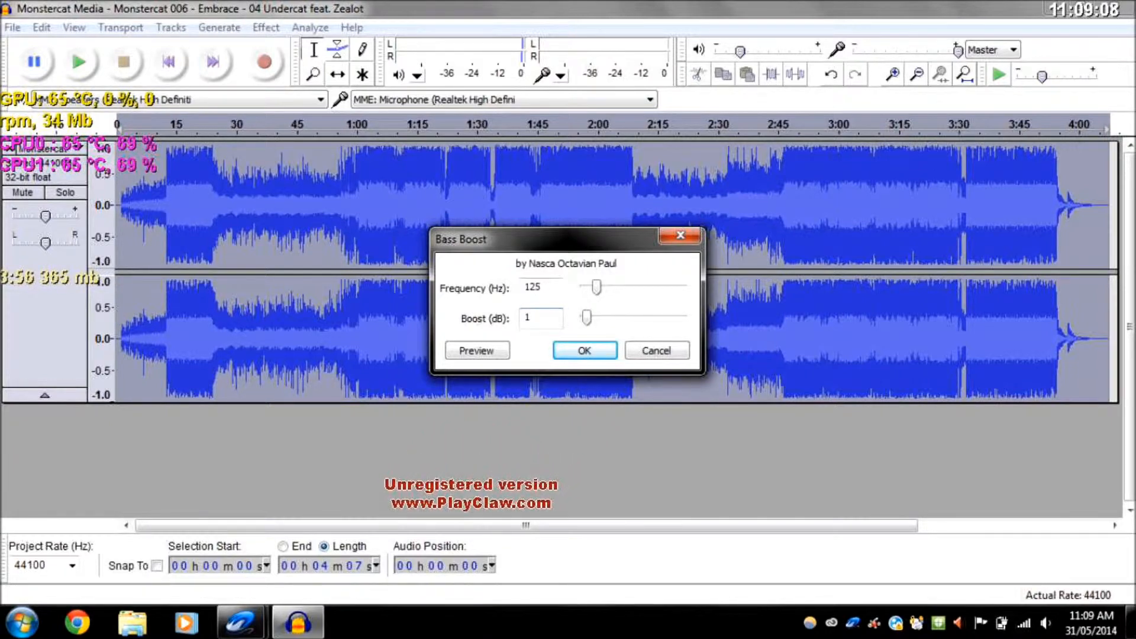
key(BackSpace)
text(8)
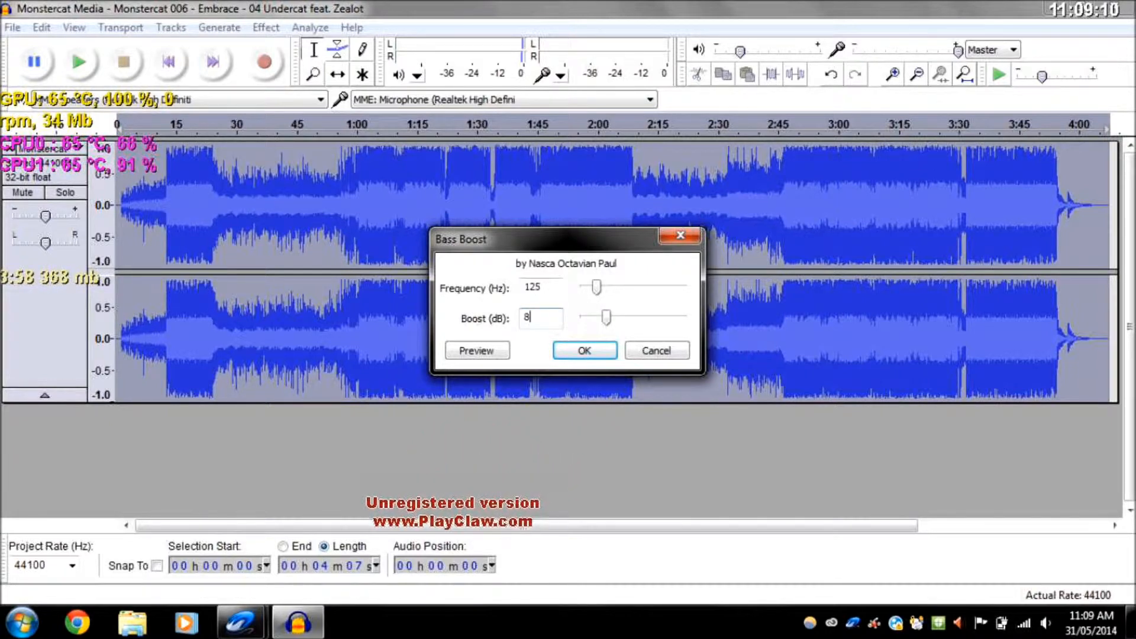
click(574, 352)
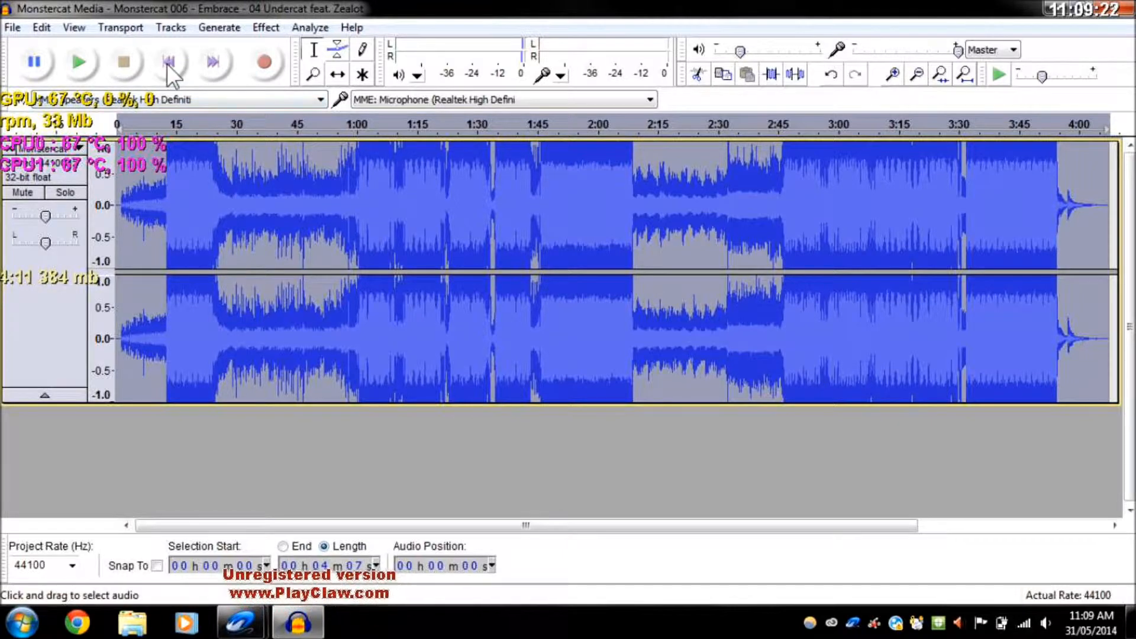
Play the bass-boosted track from the beginning to hear the effect, and stop playback
click(168, 63)
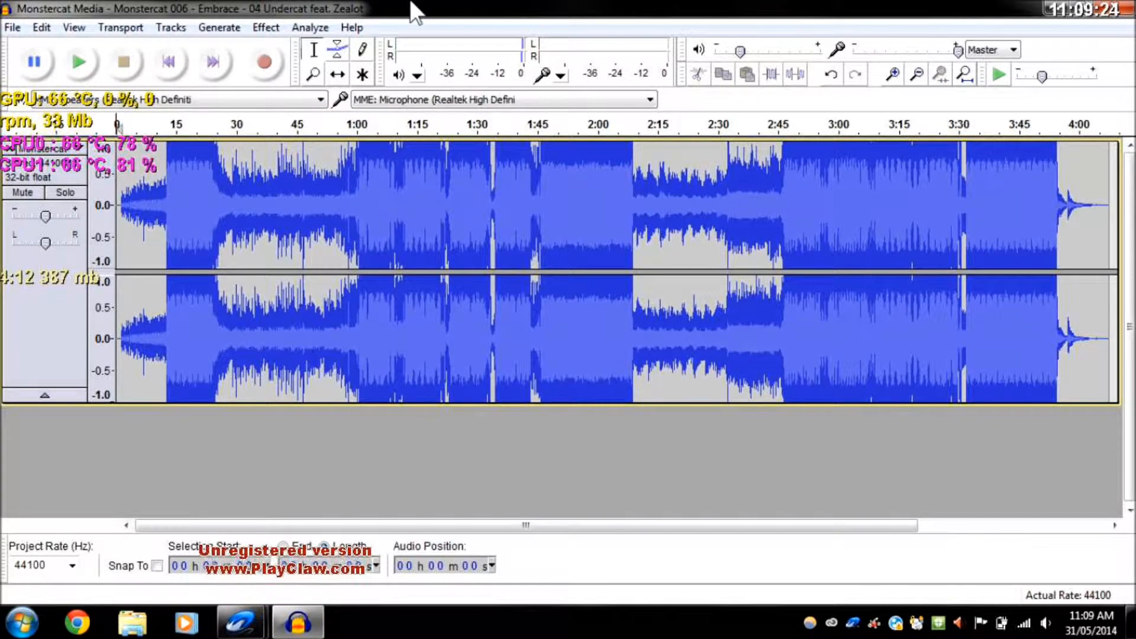
click(77, 63)
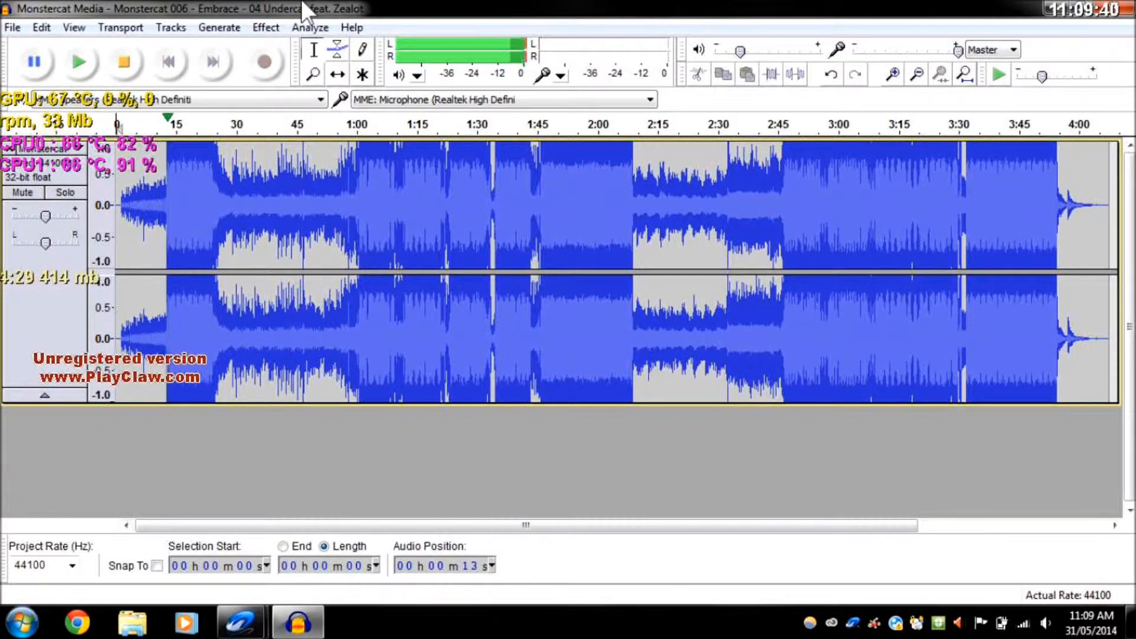
click(126, 66)
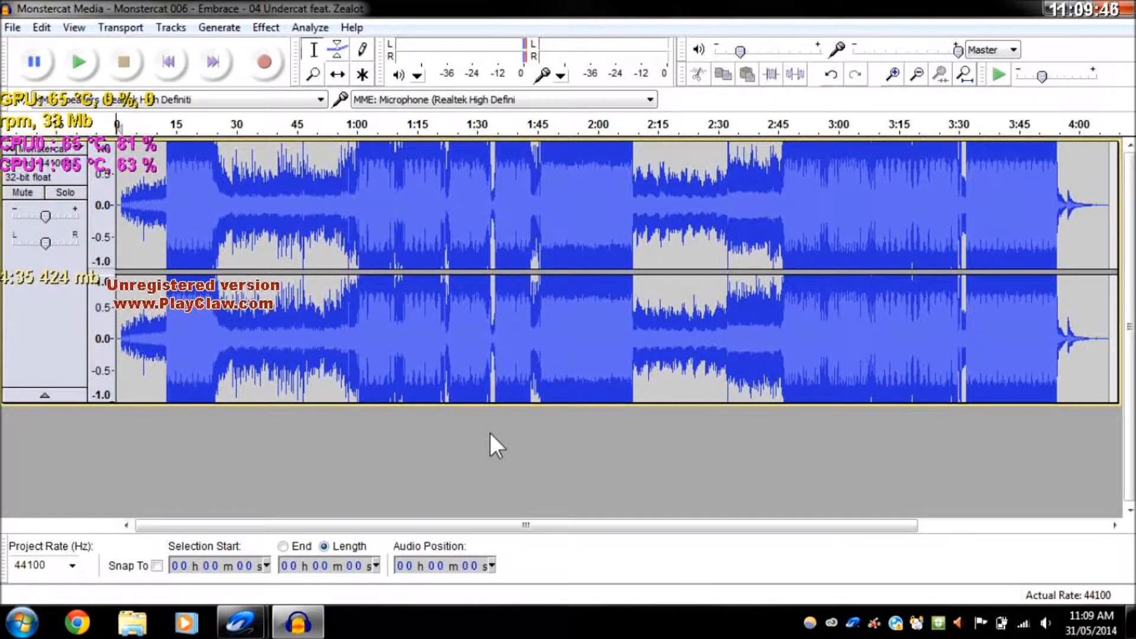
Undo the bass boost and the pitch change, and return the cursor to the track's start
key(ctrl+a)
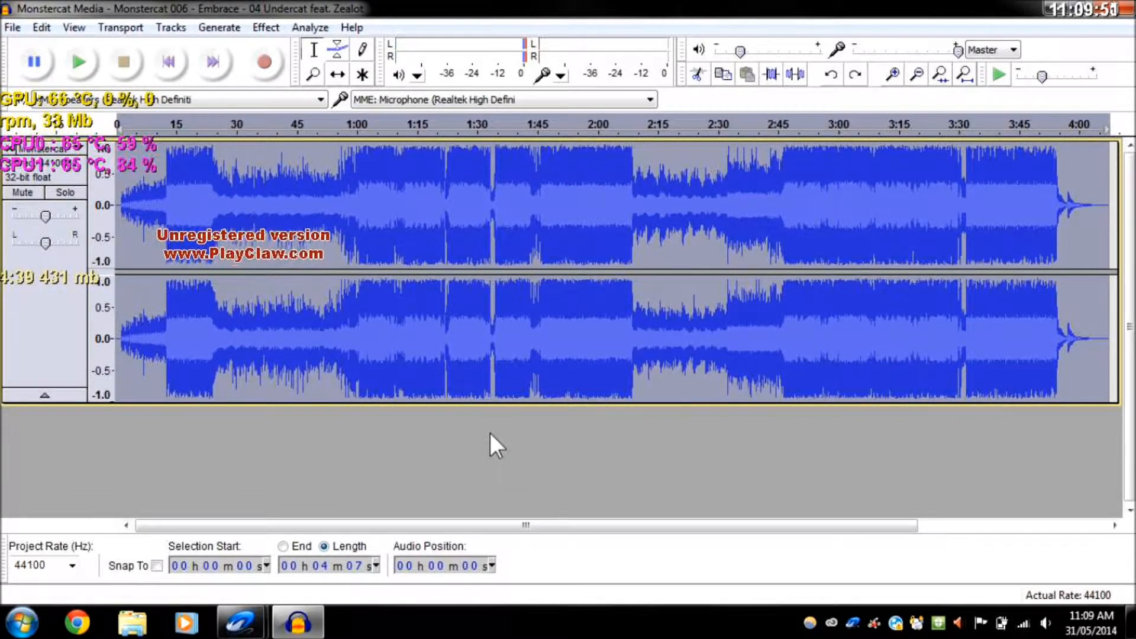
click(165, 73)
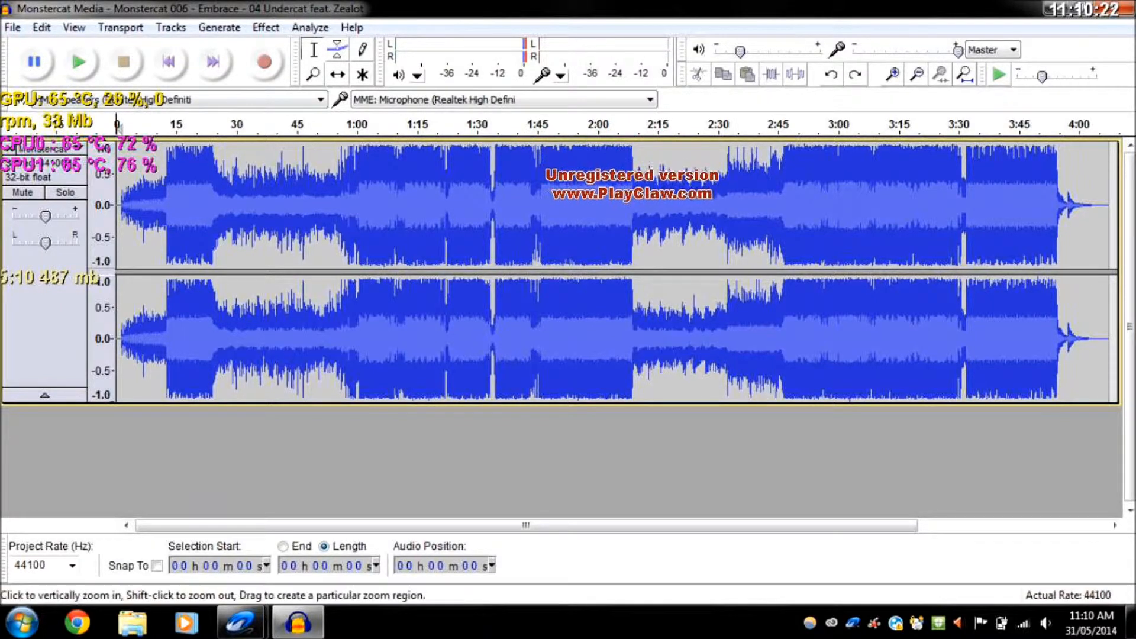
Select about the first 8 seconds of the track and apply a Fade In effect to them
drag(117, 237, 148, 236)
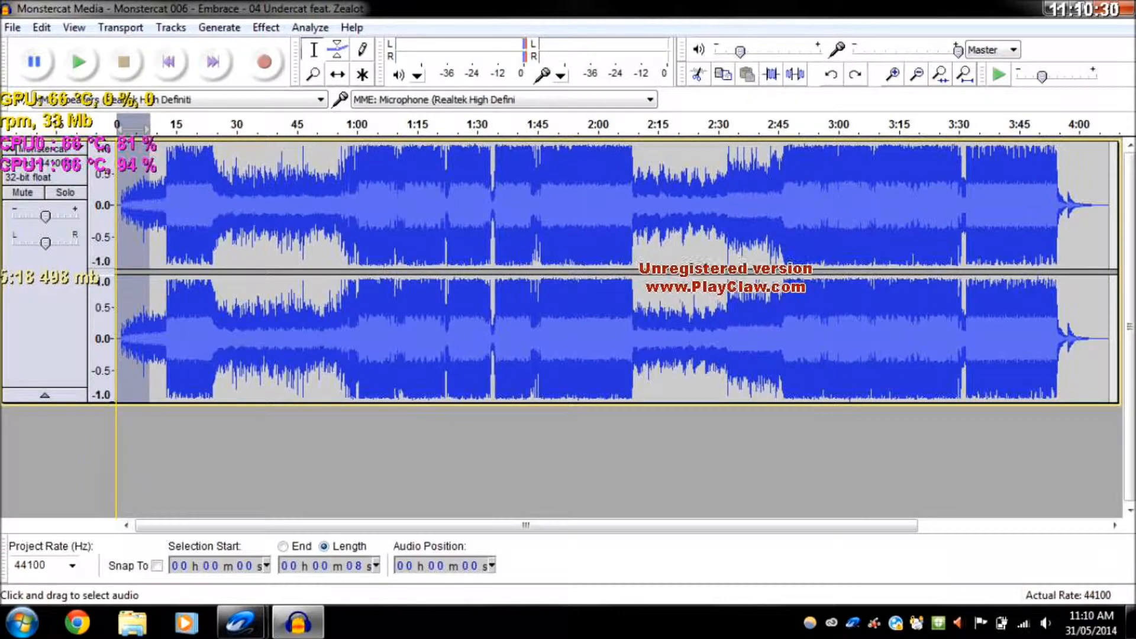
click(259, 29)
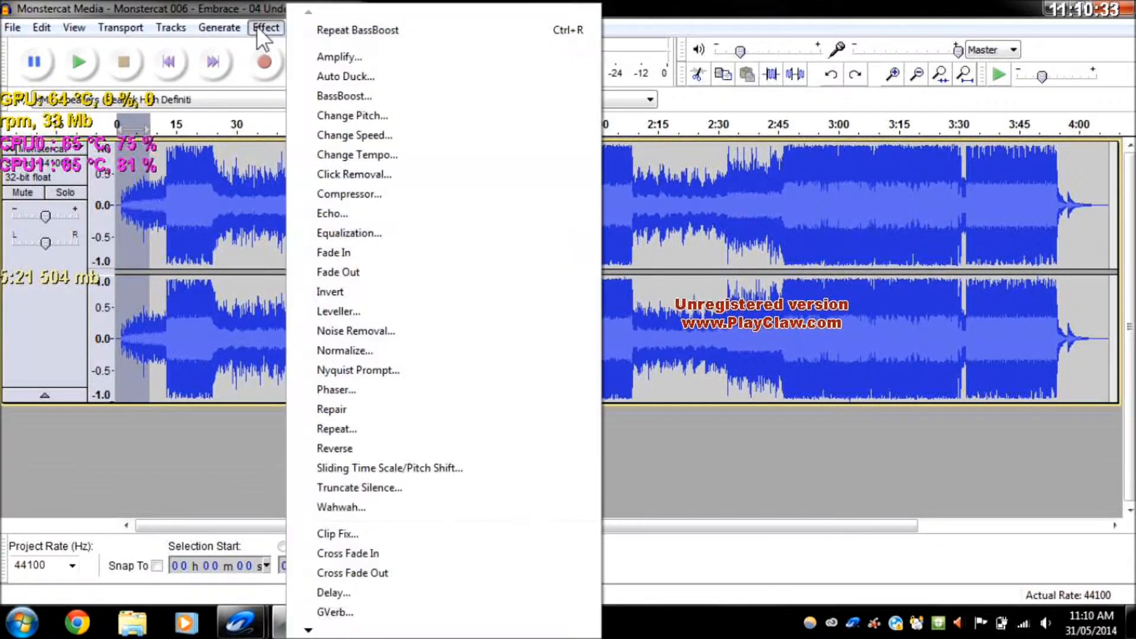
click(382, 252)
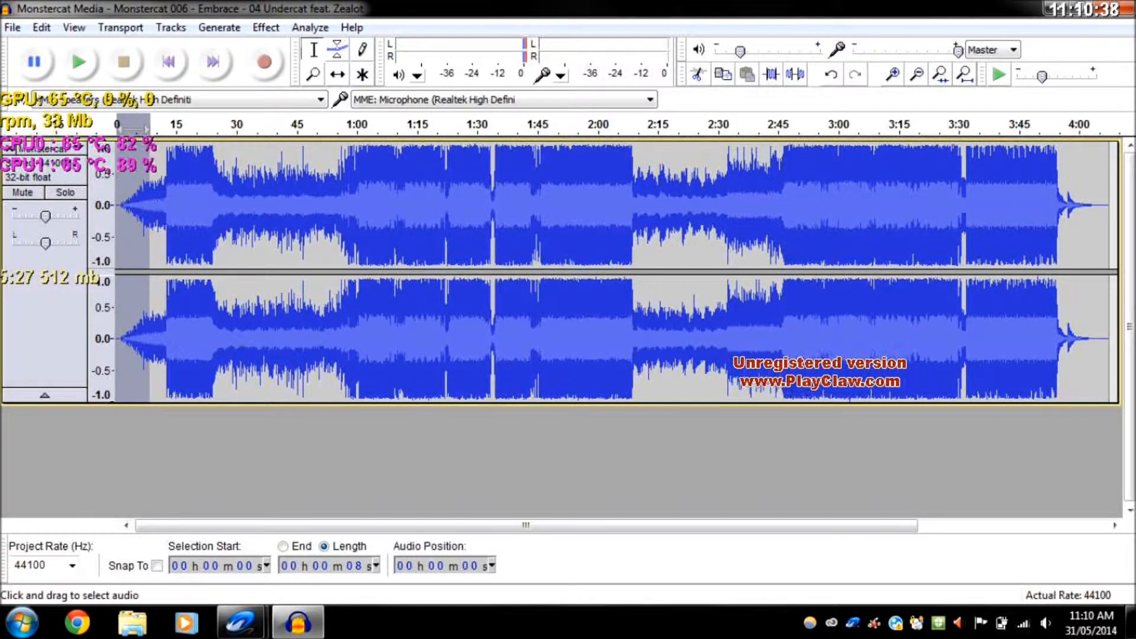
Play the track from the beginning to hear the fade in, and stop playback
click(175, 65)
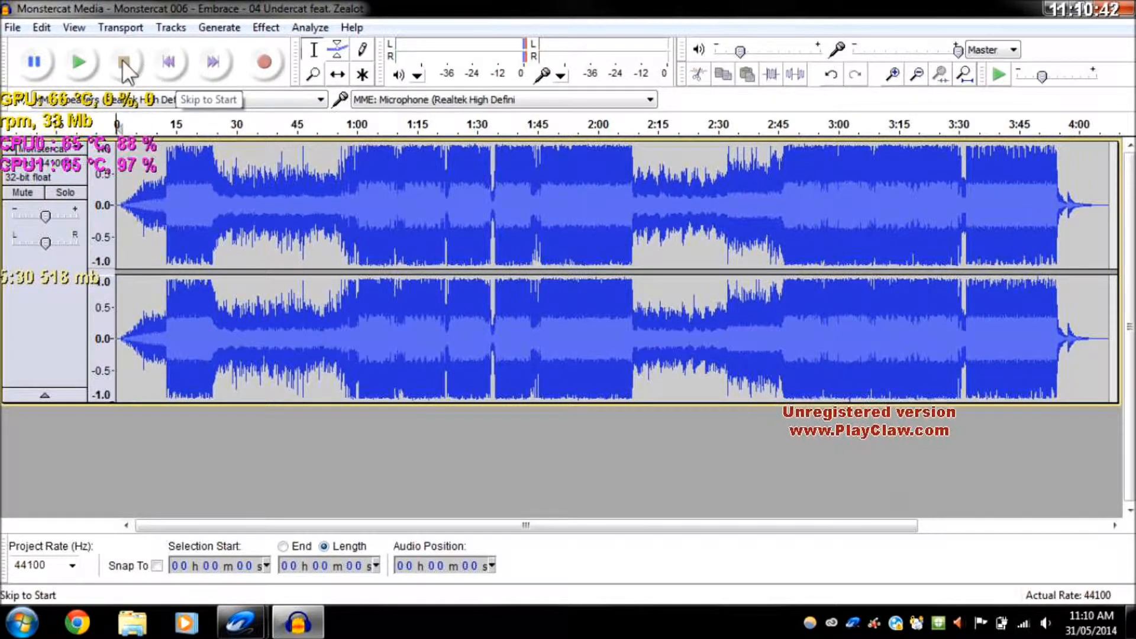
click(79, 73)
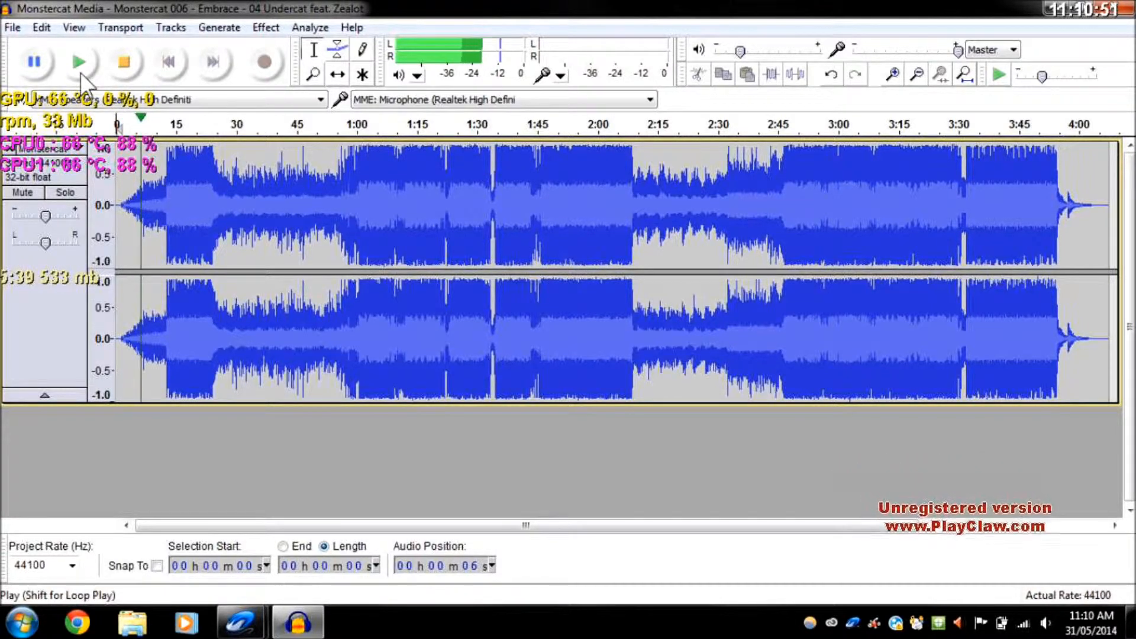
click(130, 67)
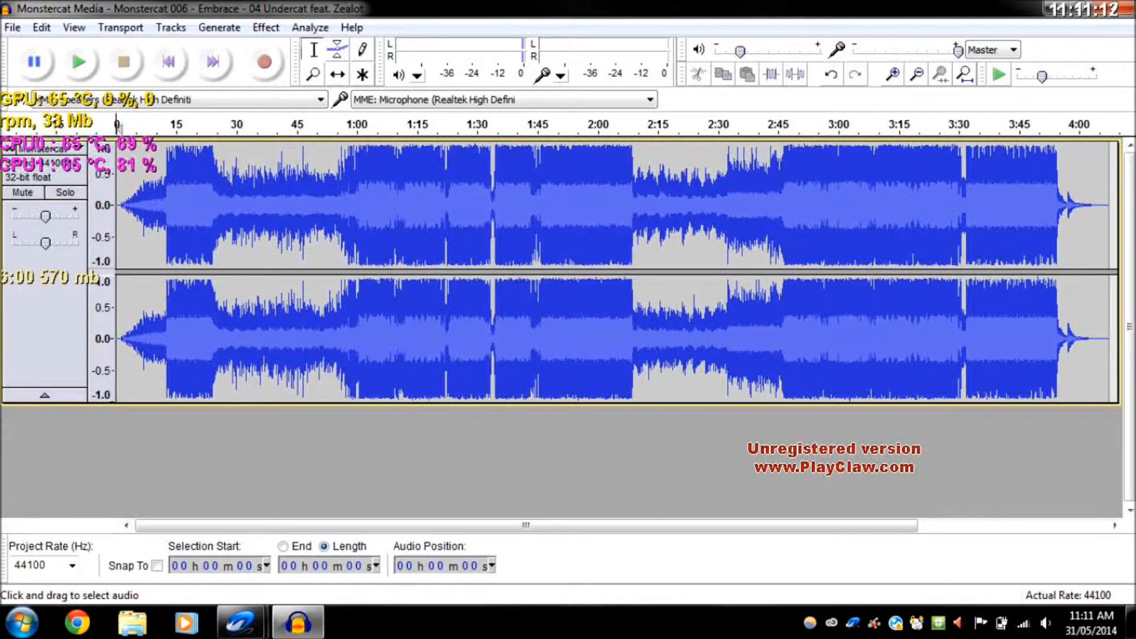
Select about the last 27 seconds of the track and apply a Fade Out effect to them
key(End)
key(shift+Left)
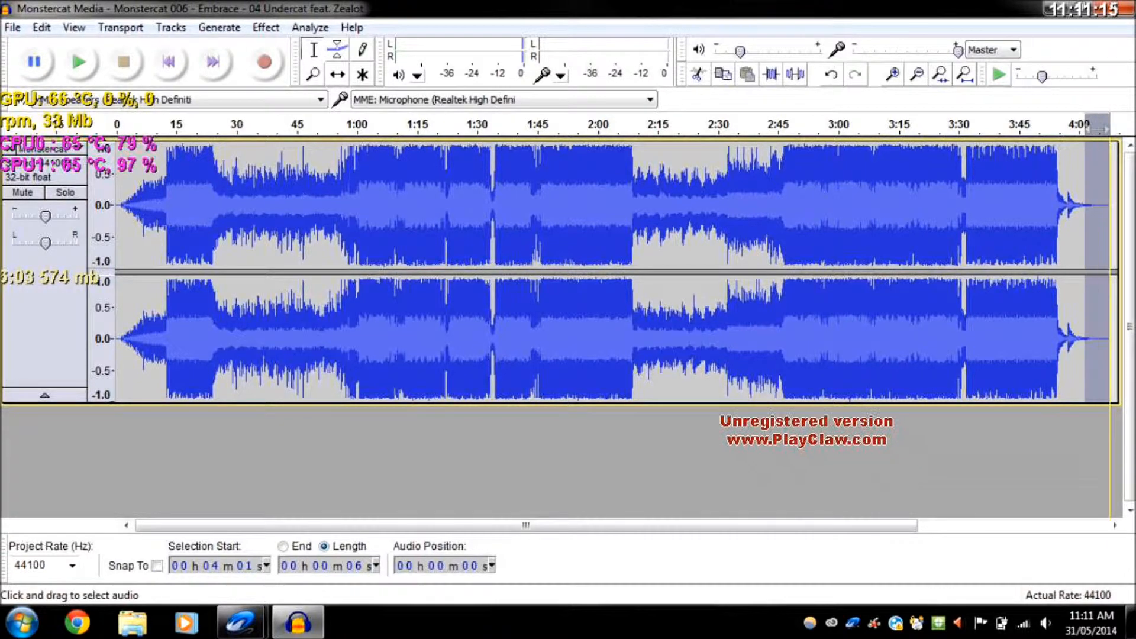
key(shift+Right)
key(shift+Right)
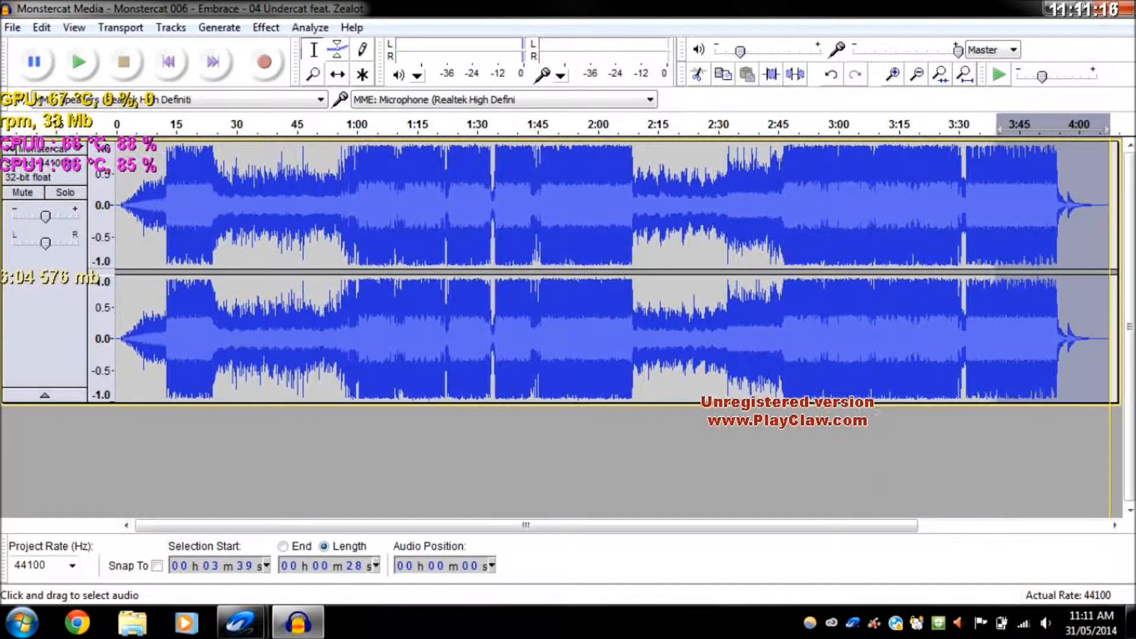
drag(1001, 236, 998, 237)
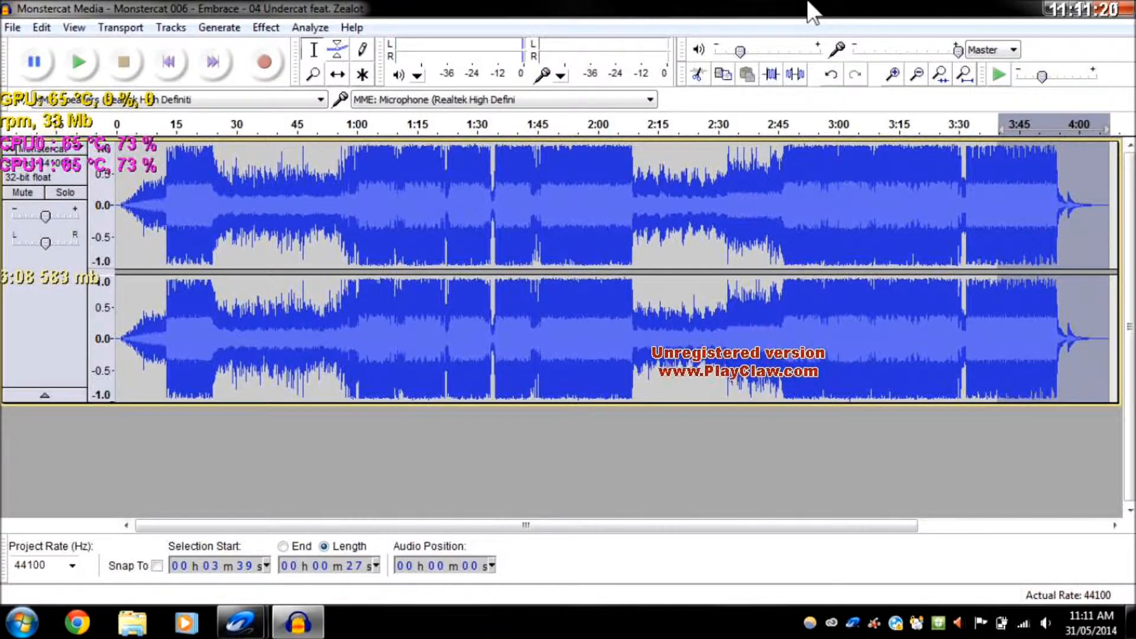
click(254, 30)
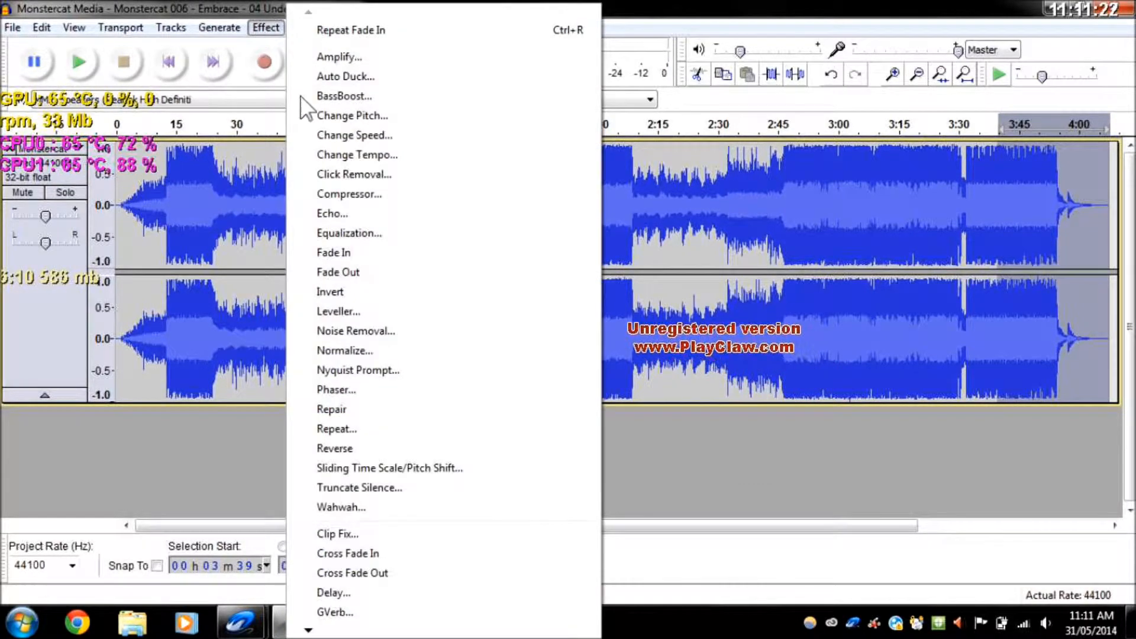
click(377, 274)
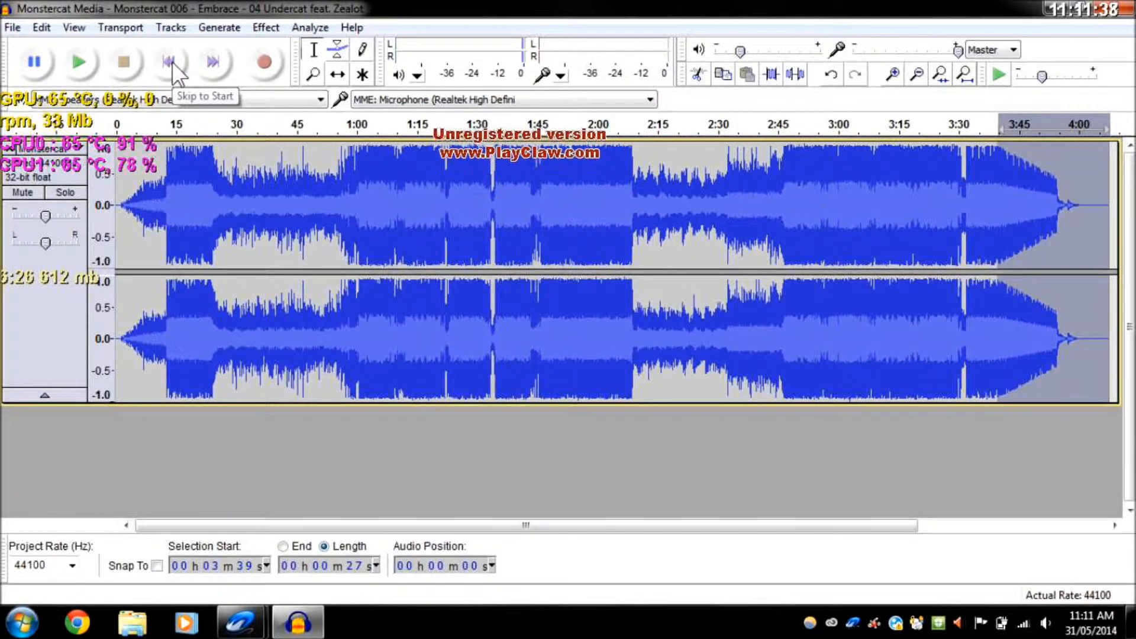
Play the track from just before the faded ending, stop playback, and return the cursor to the track's start
click(982, 124)
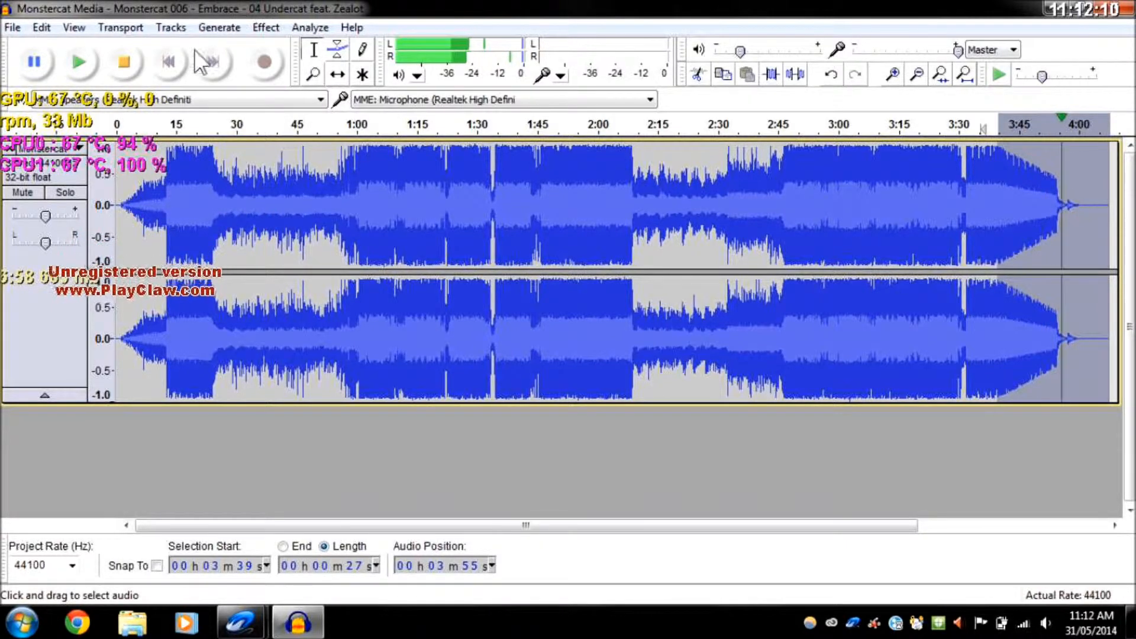
click(124, 62)
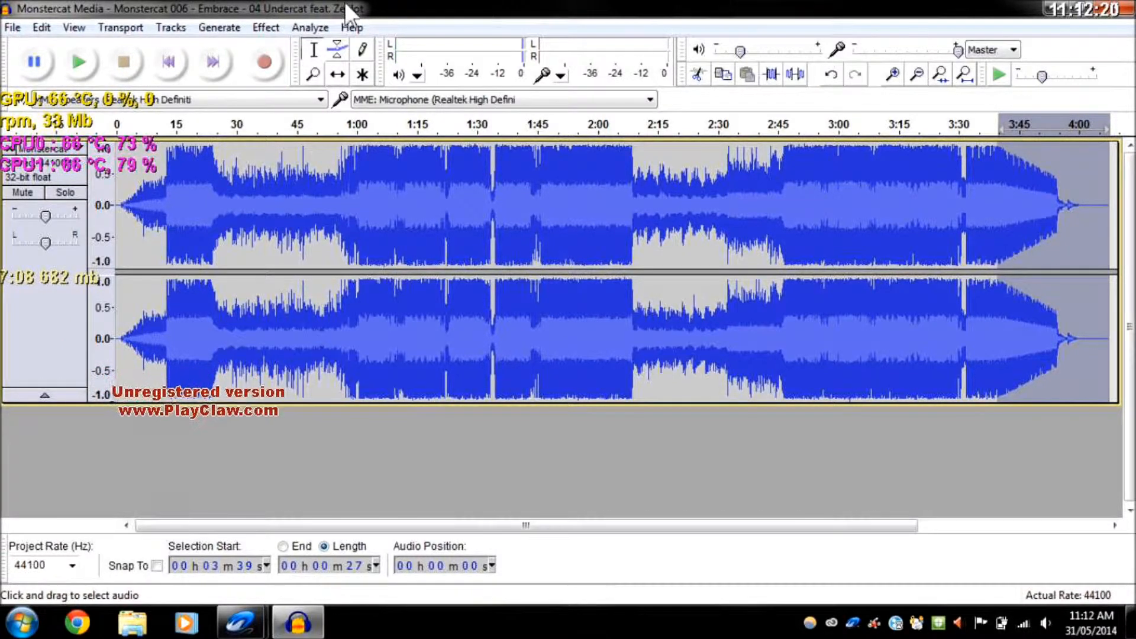
click(173, 56)
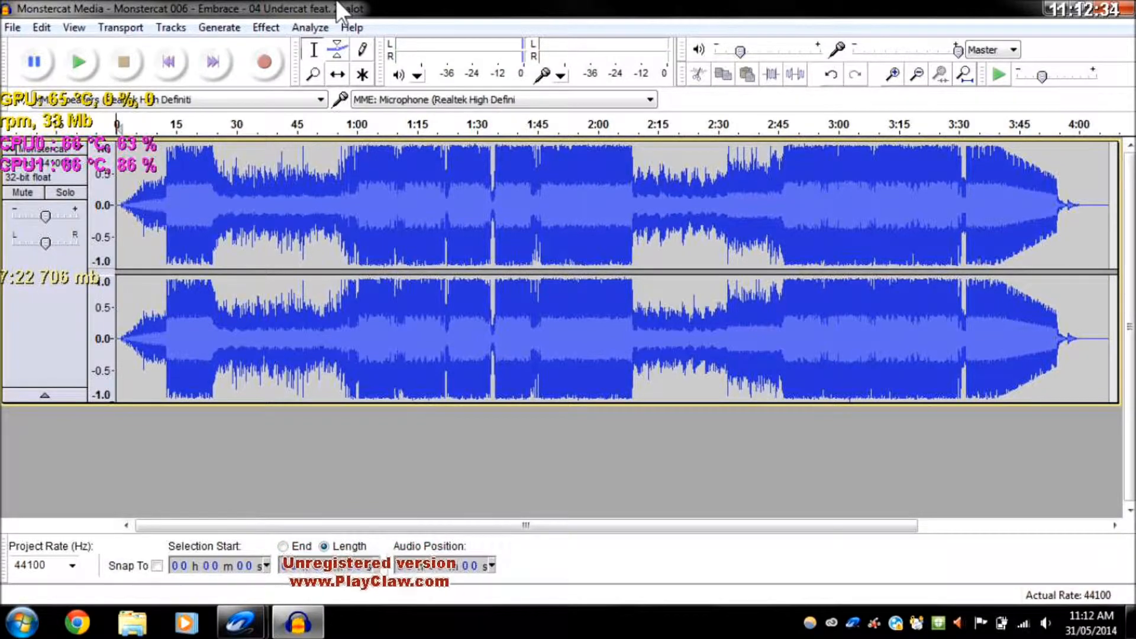
Open Change Tempo for the whole track, set the percent change to 2, and preview it
click(263, 33)
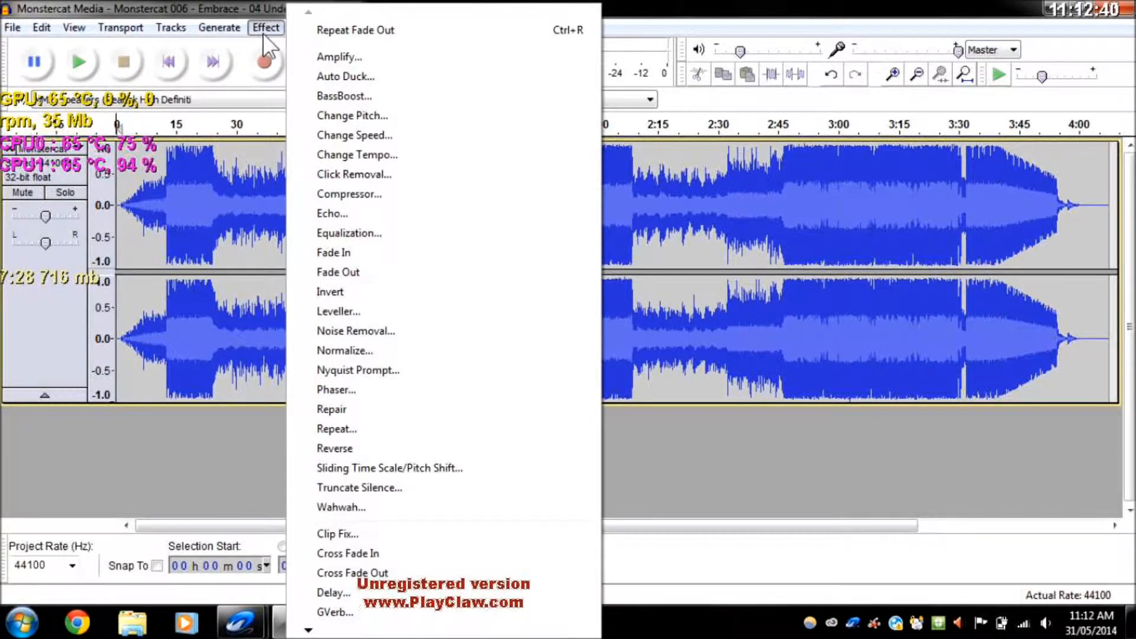
click(339, 151)
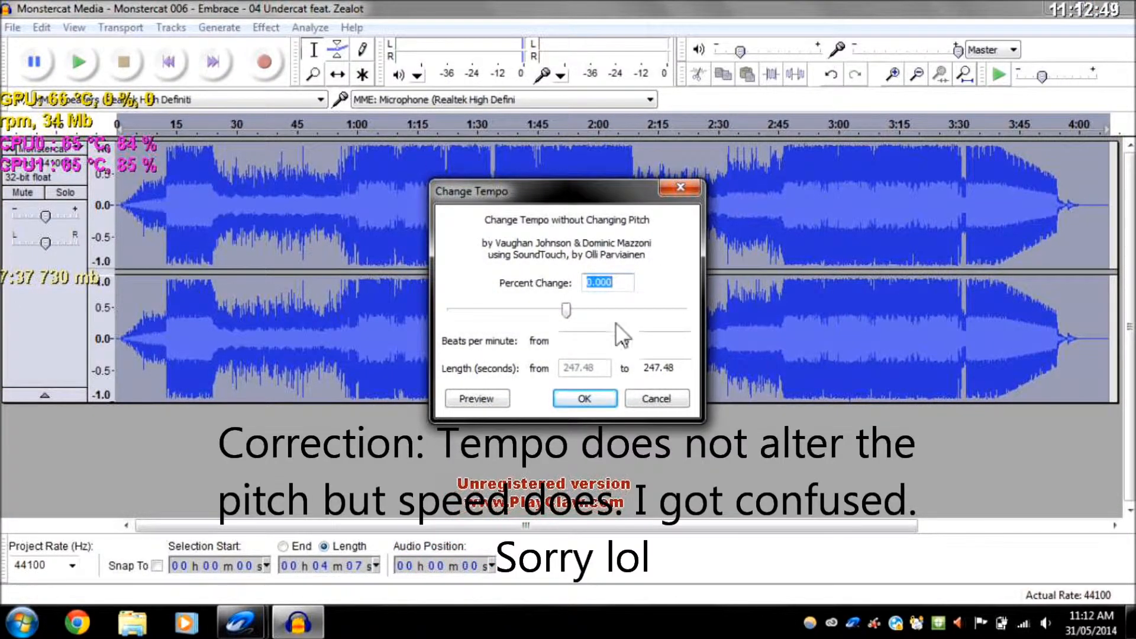
key(BackSpace)
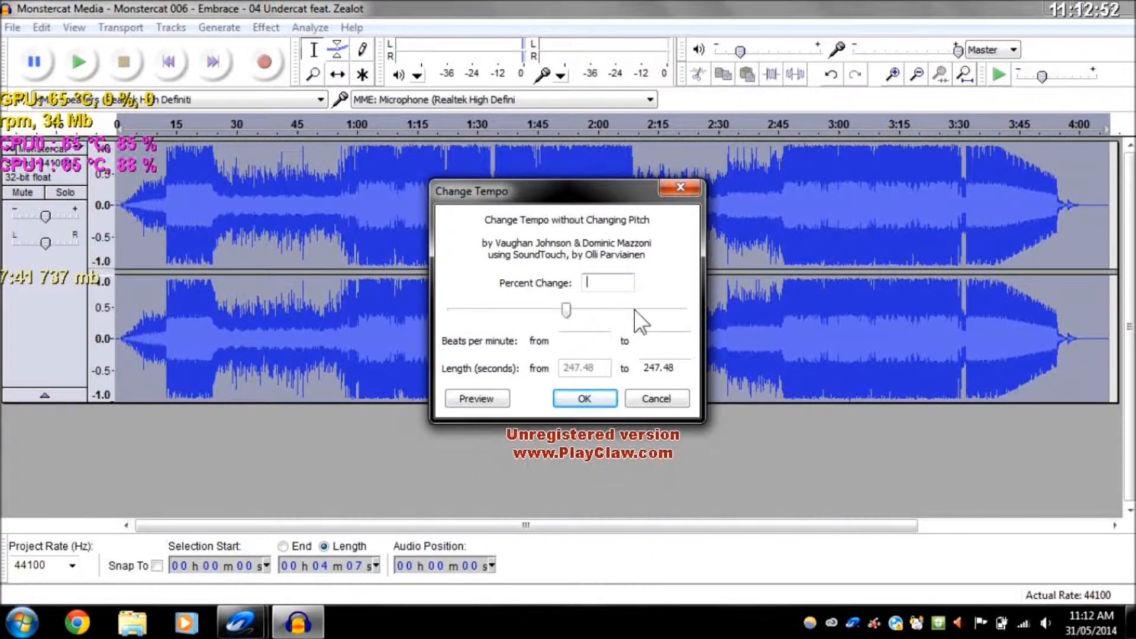
text(2)
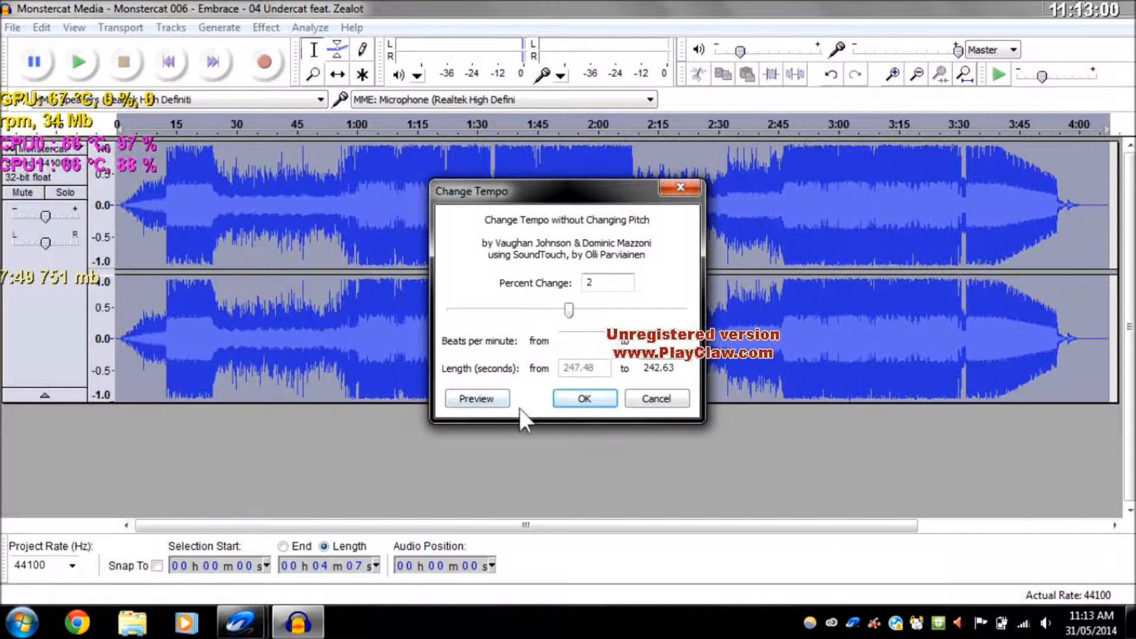
click(492, 396)
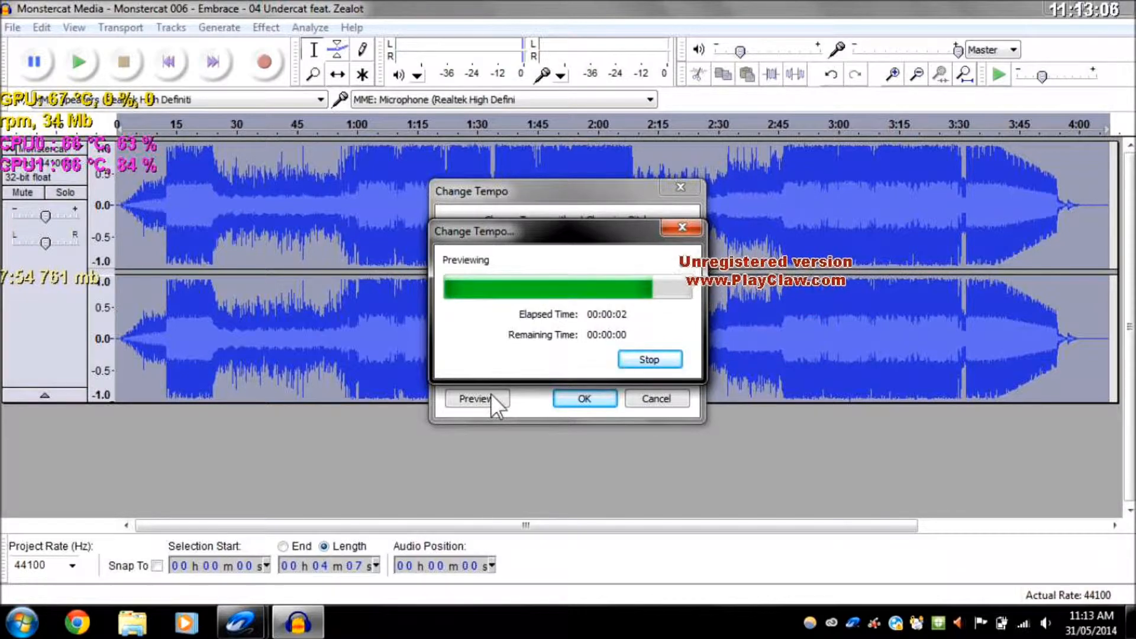
Set the tempo's percent change to 3 and preview it
click(597, 282)
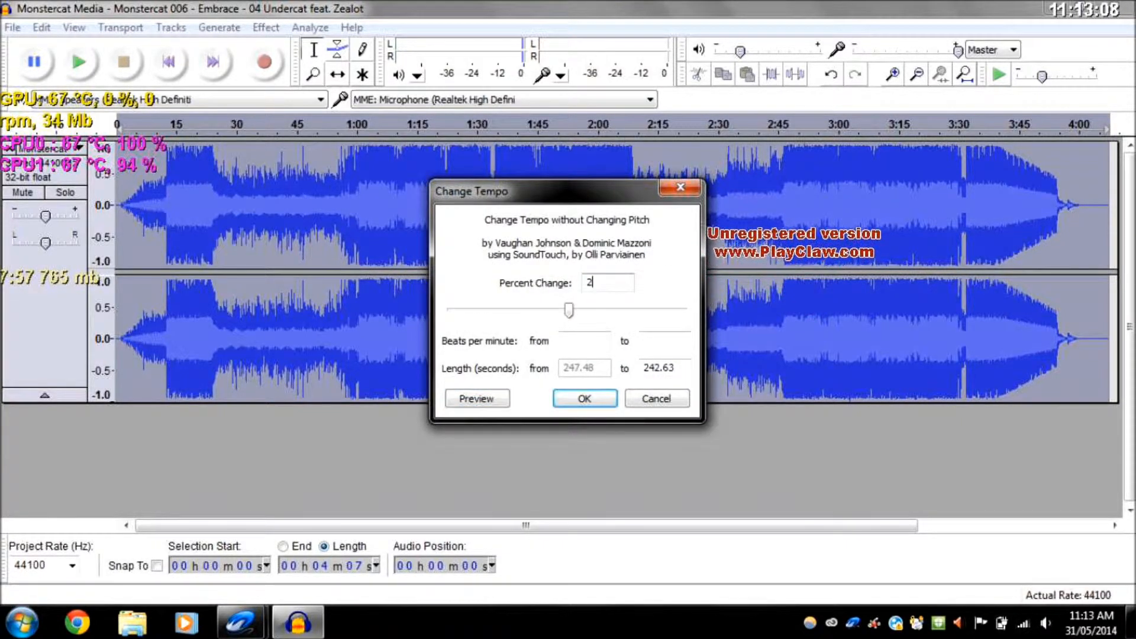
key(BackSpace)
text(3)
click(499, 396)
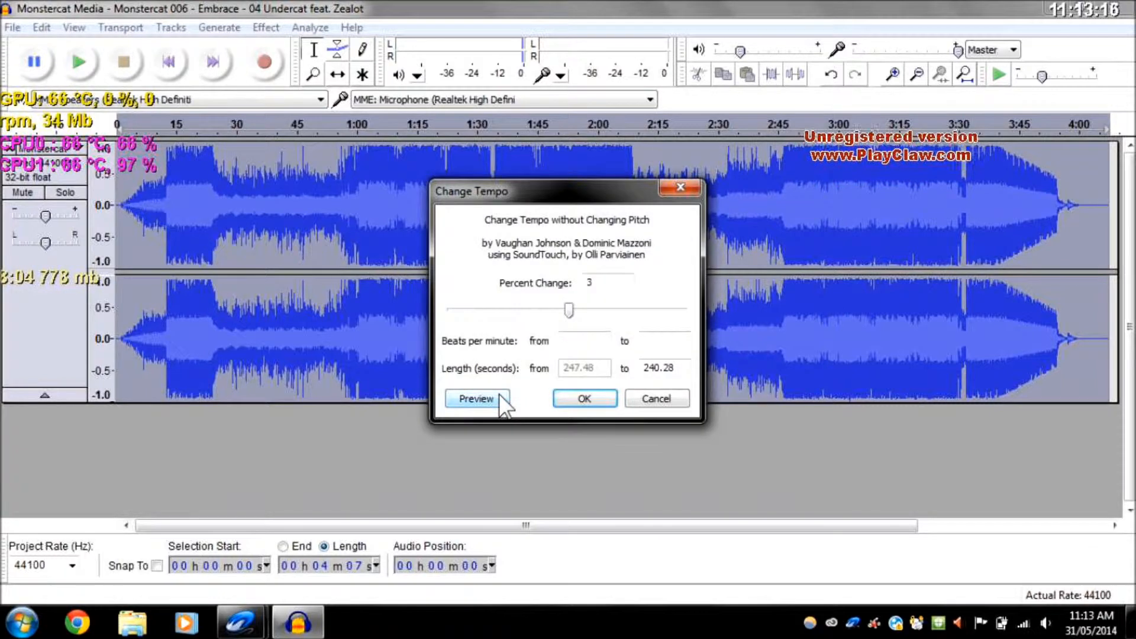
Set the tempo's percent change to 5, preview it, and apply the tempo change to the whole track
click(605, 284)
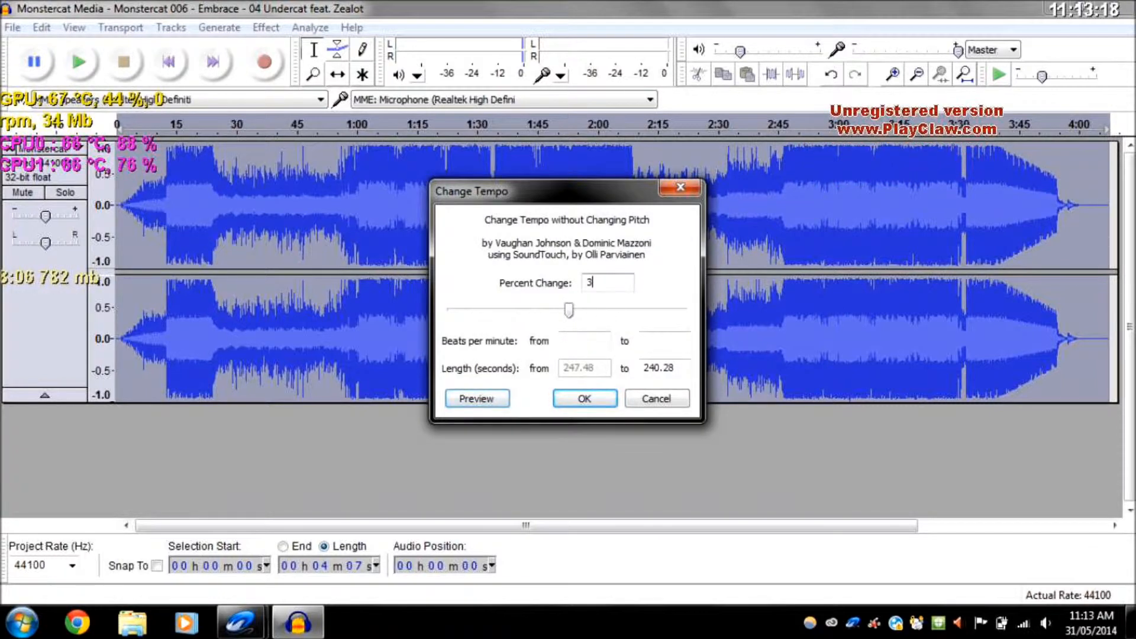
key(BackSpace)
text(5)
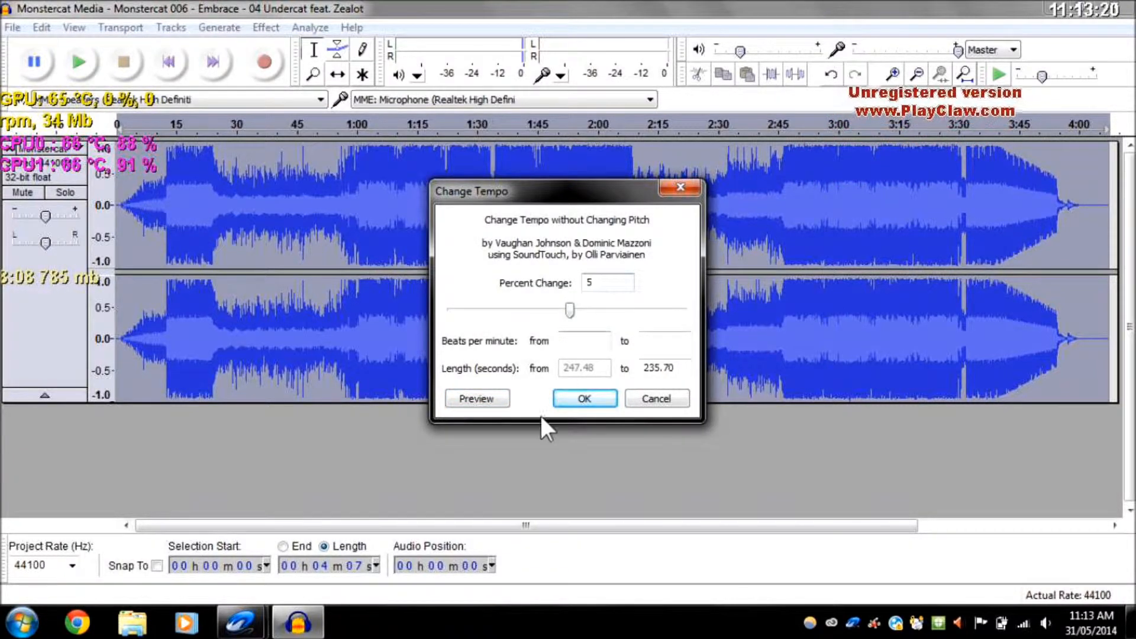
click(494, 399)
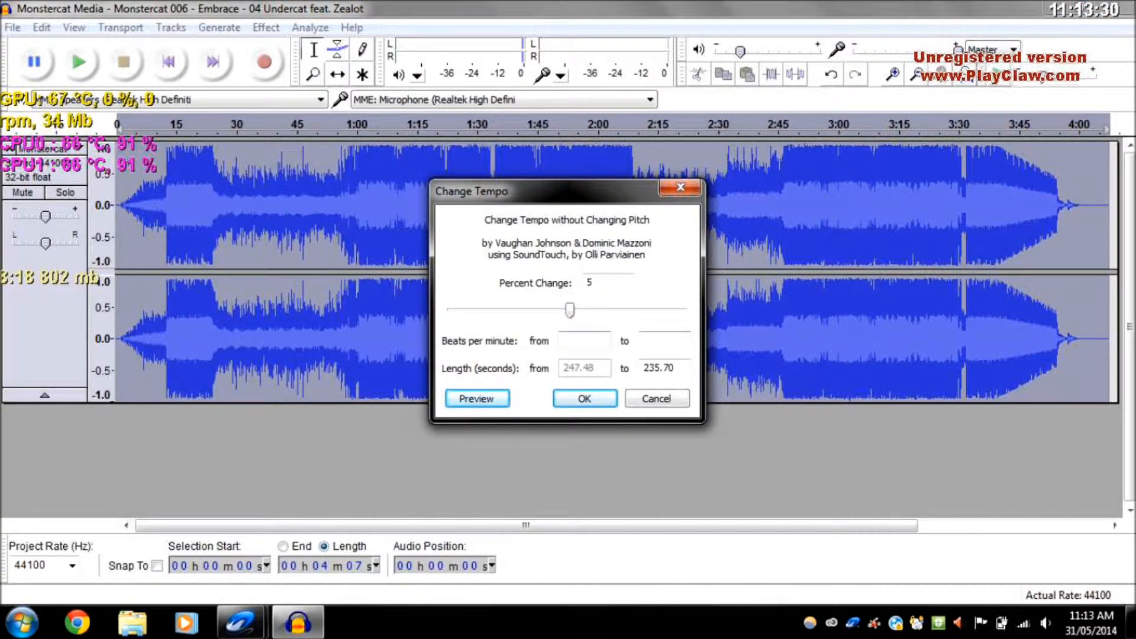
click(584, 398)
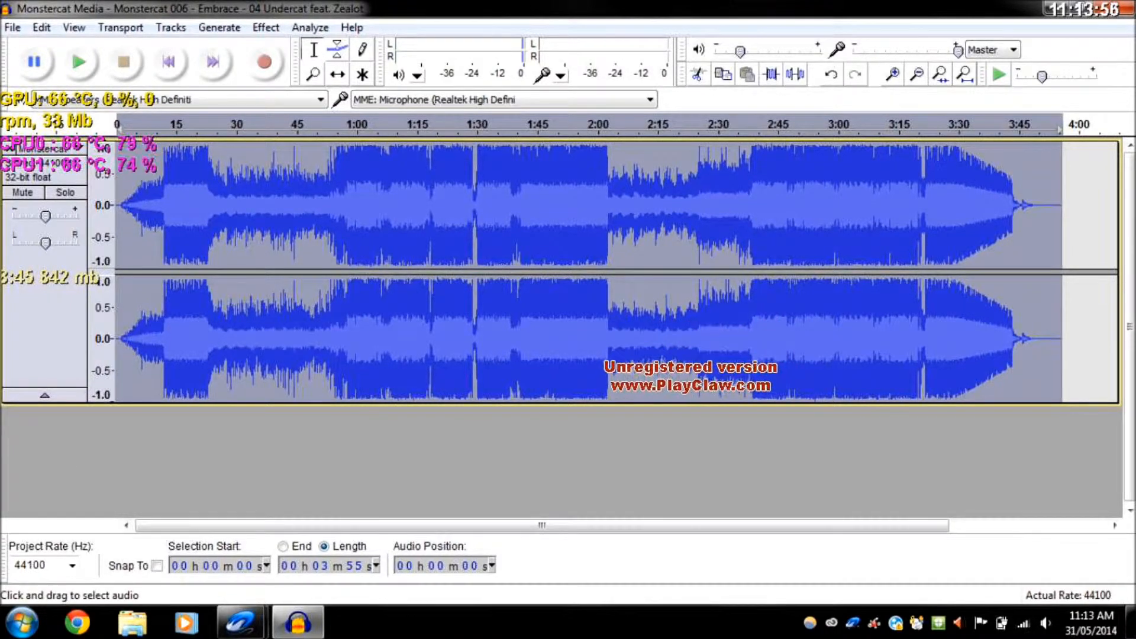
Play the track from the beginning to hear the new tempo, and stop playback
click(147, 47)
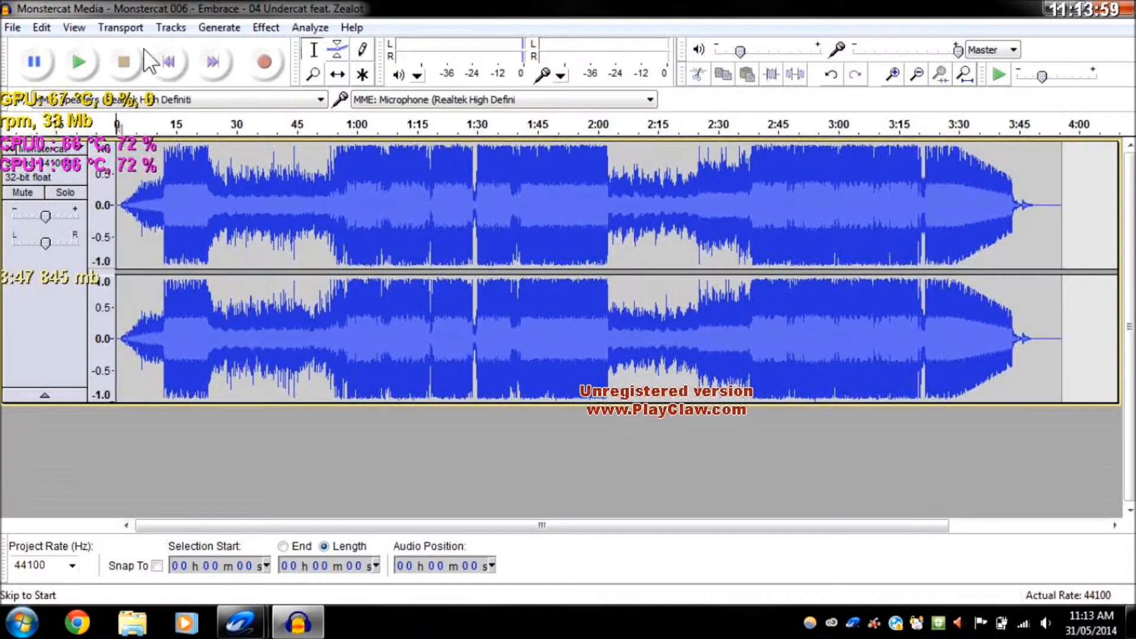
click(88, 66)
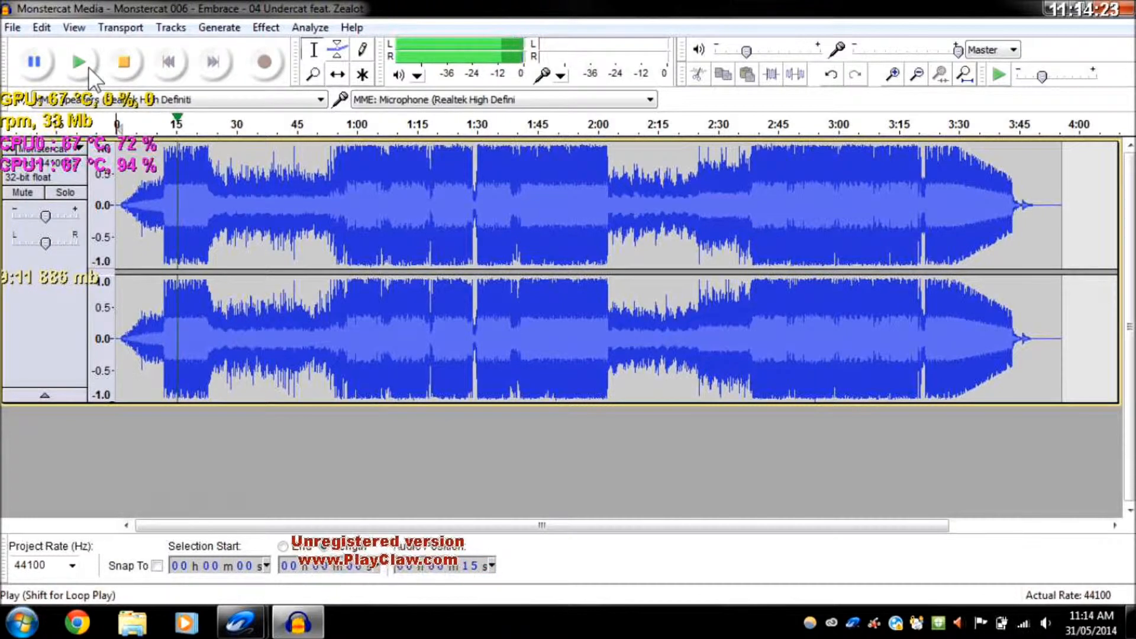
click(123, 61)
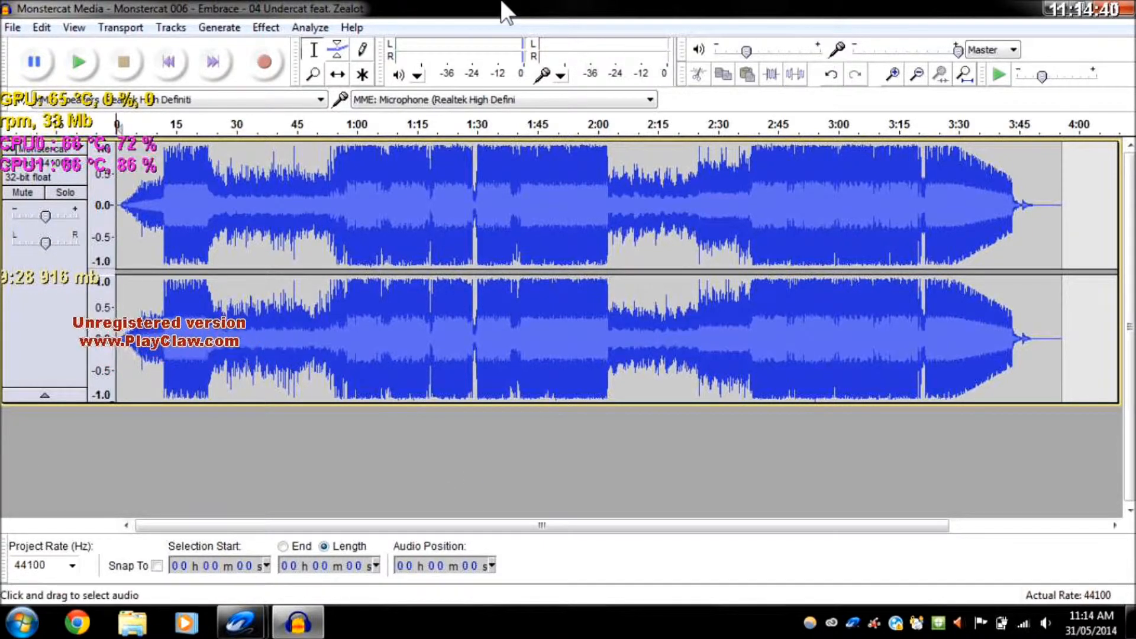
Undo the tempo change, the fade out and the fade in, and return the cursor to the track's start
key(ctrl+a)
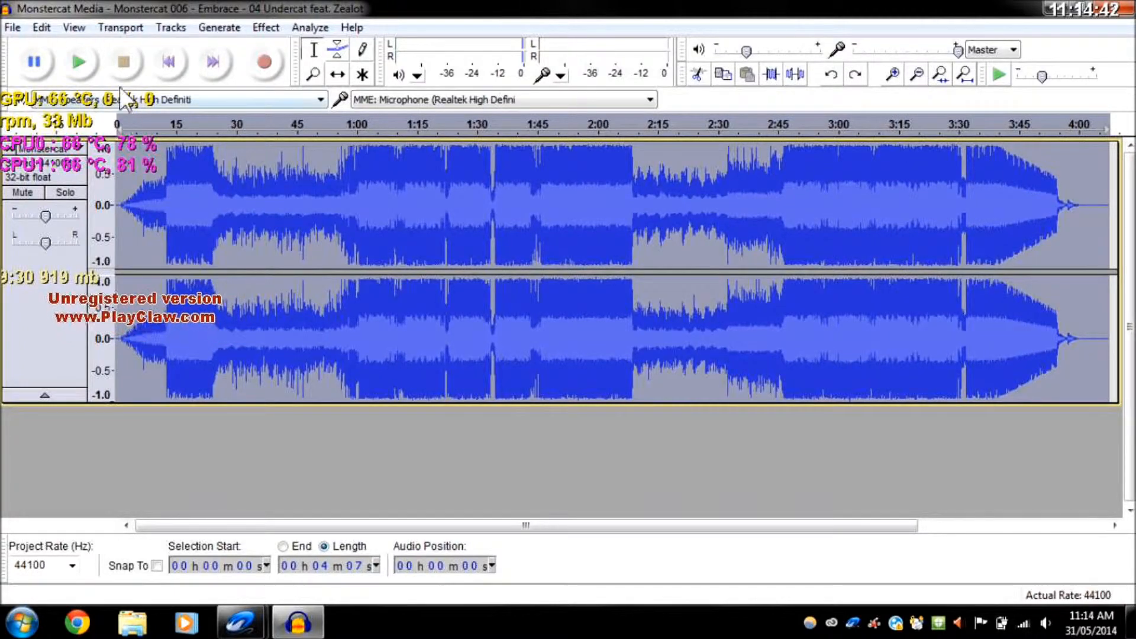
click(169, 67)
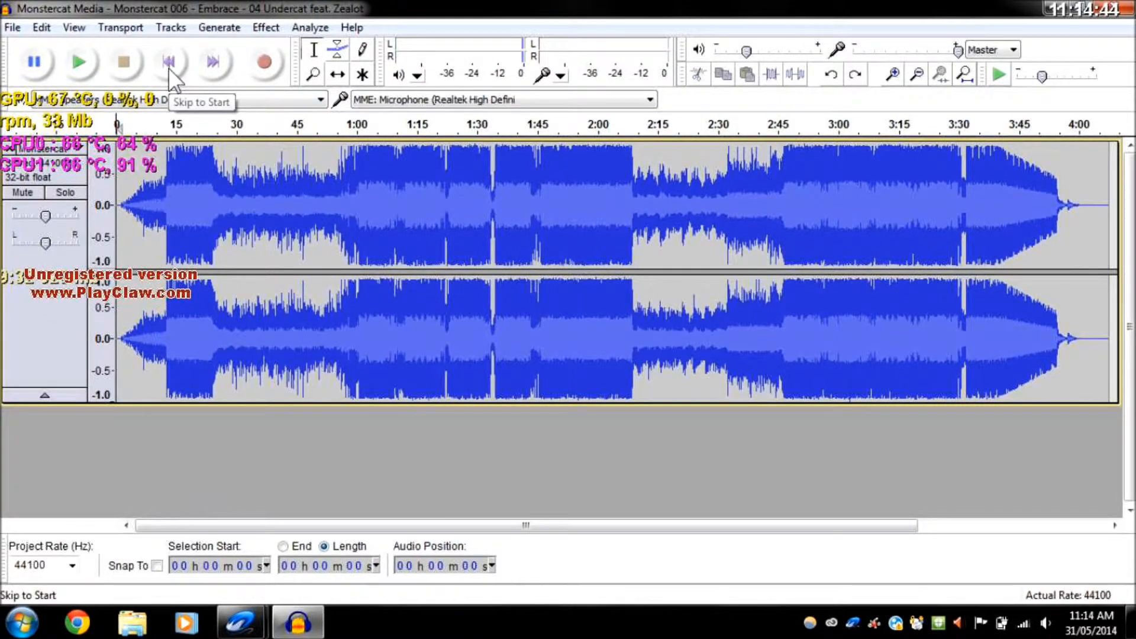
key(ctrl+z)
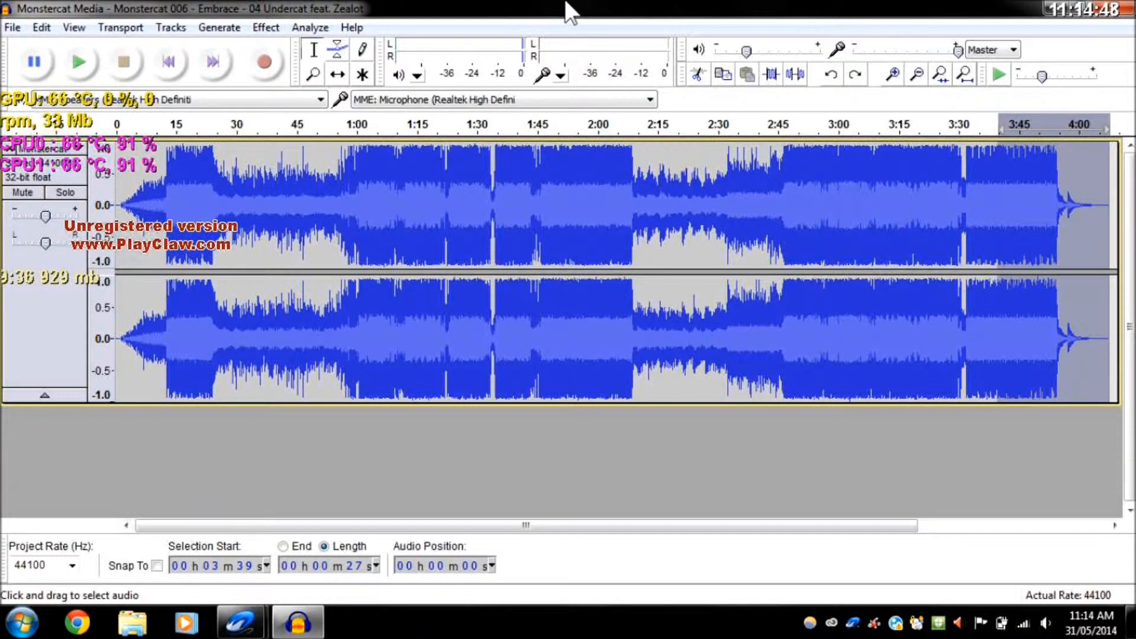
key(ctrl+z)
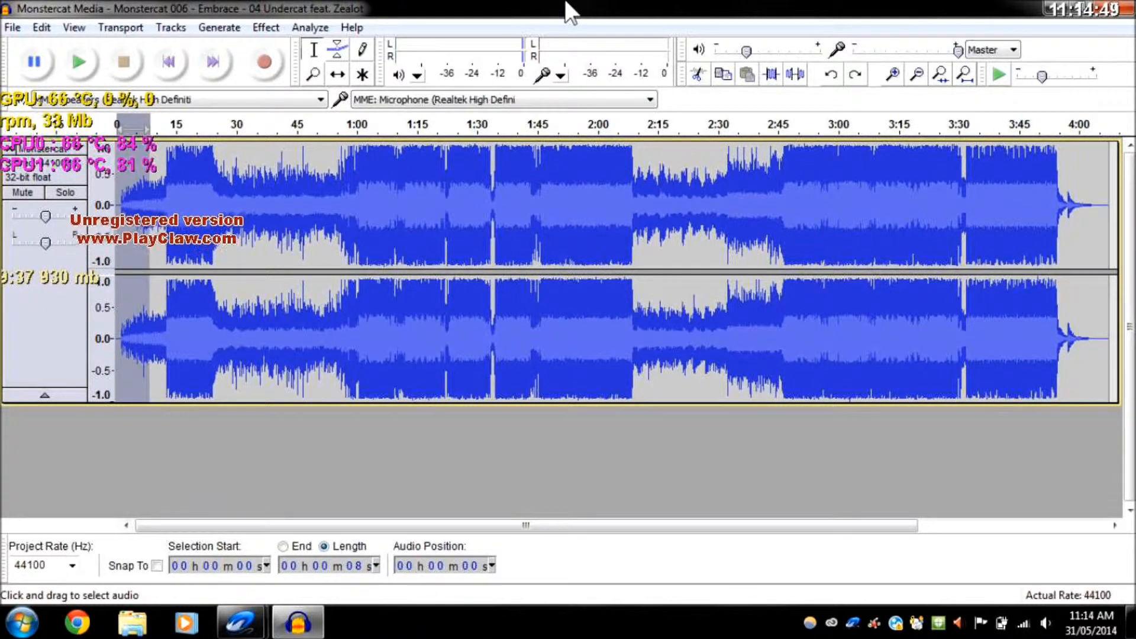
click(177, 52)
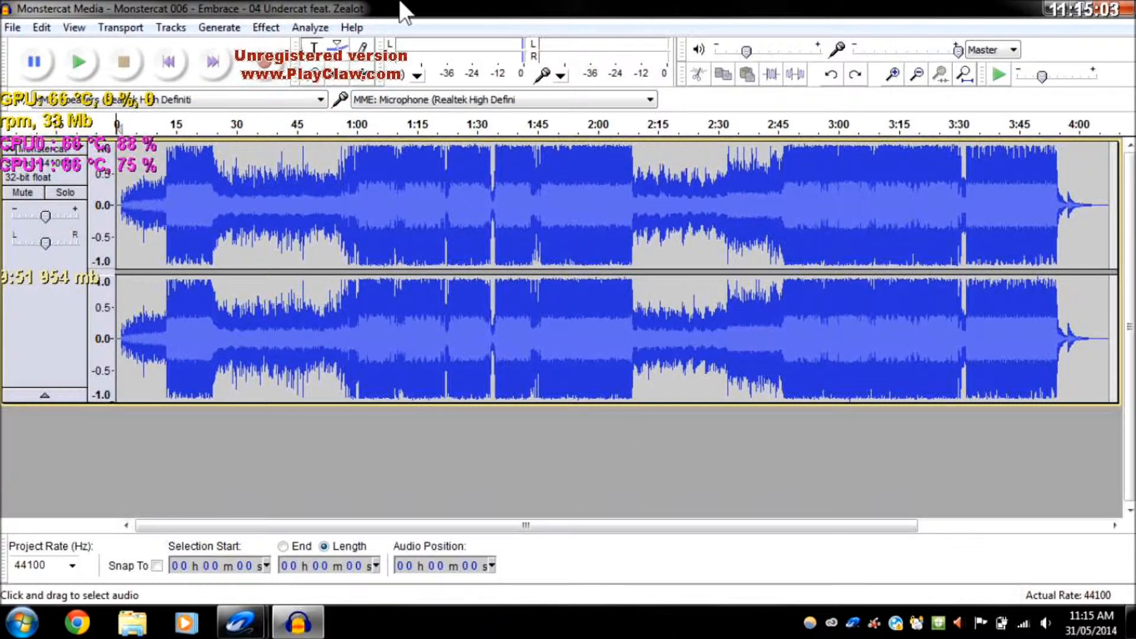
Look through the full list of available effects and close it without applying any
click(266, 27)
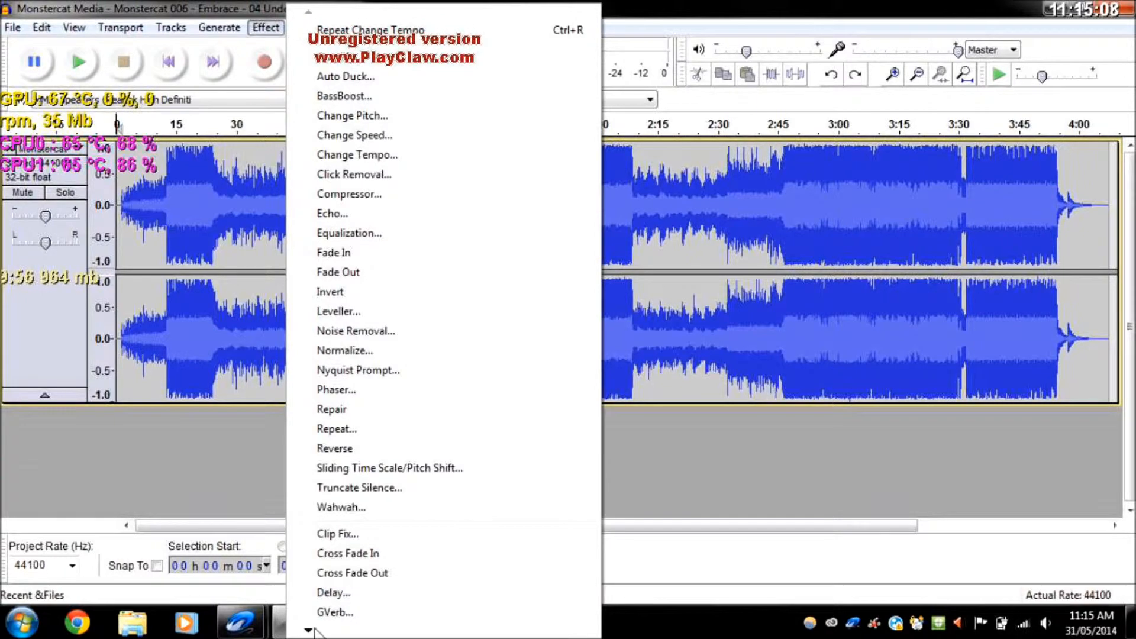
mouse_move(312, 631)
mouse_move(309, 631)
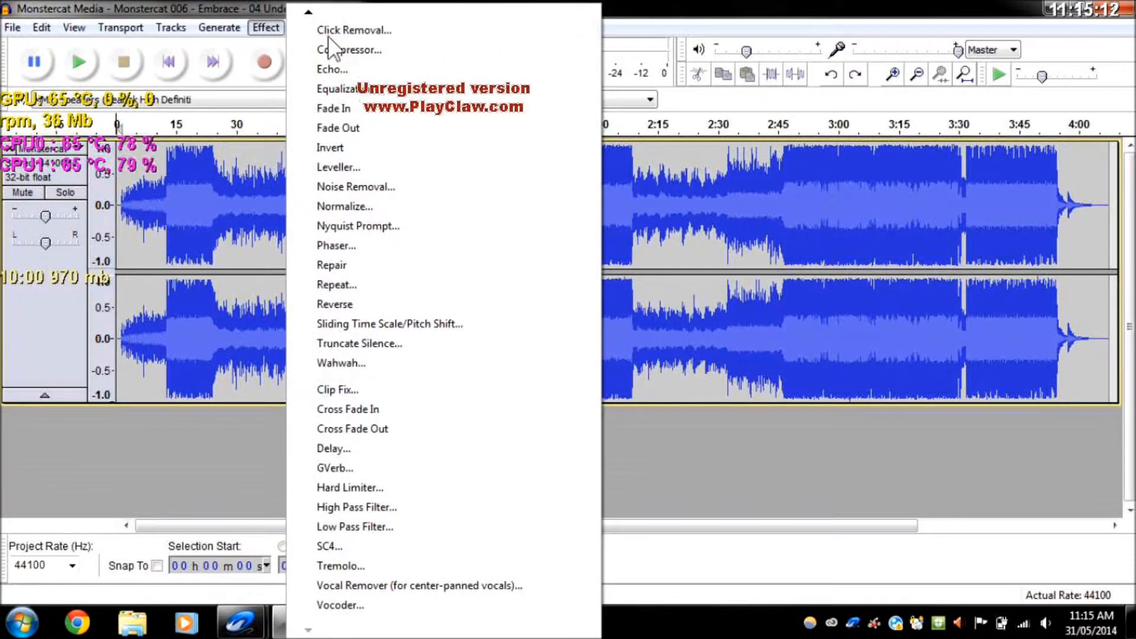
mouse_move(307, 10)
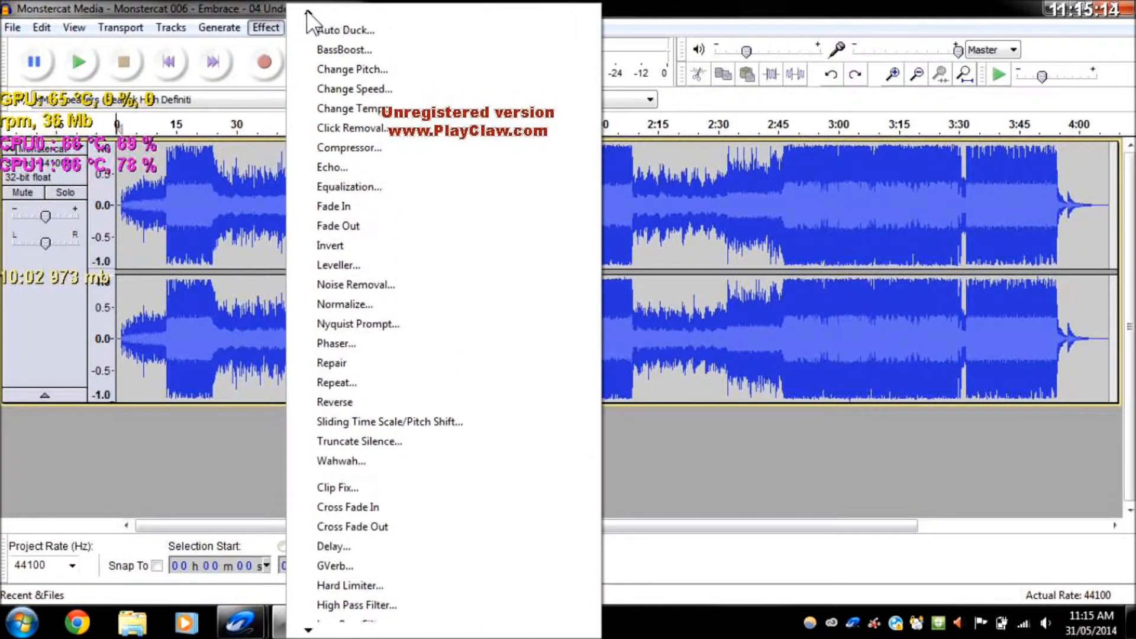
click(687, 5)
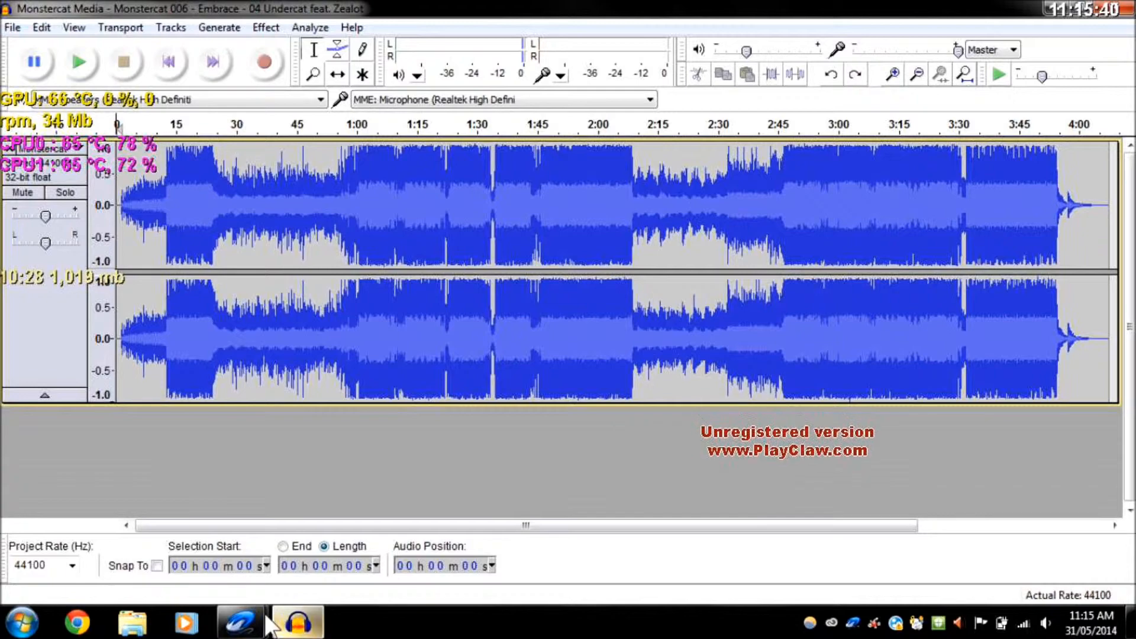
click(239, 621)
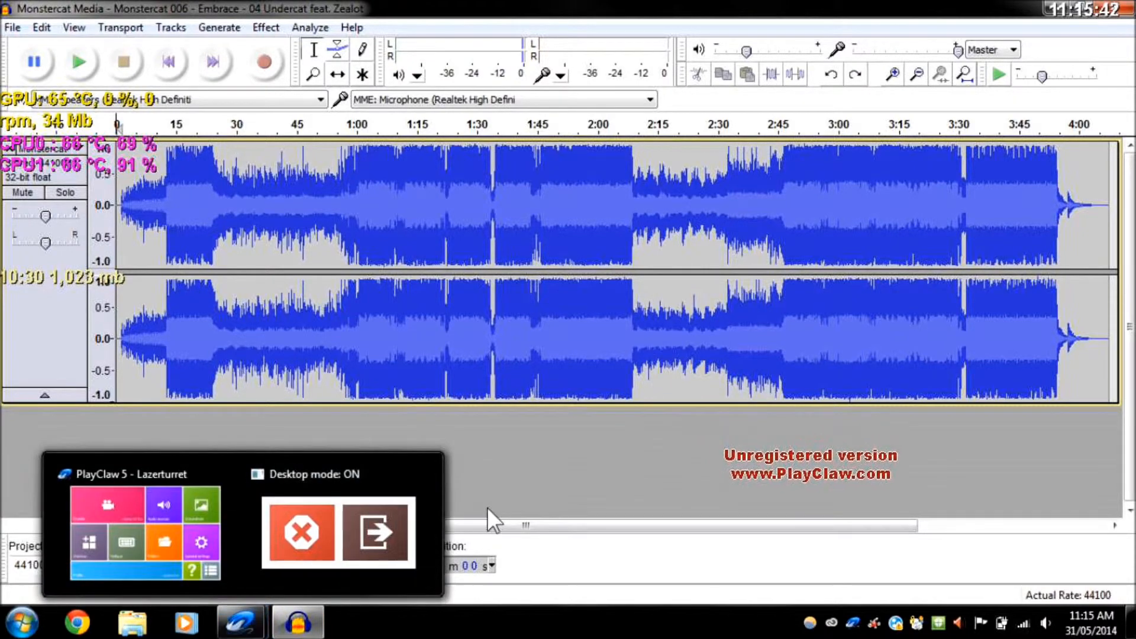
mouse_move(239, 621)
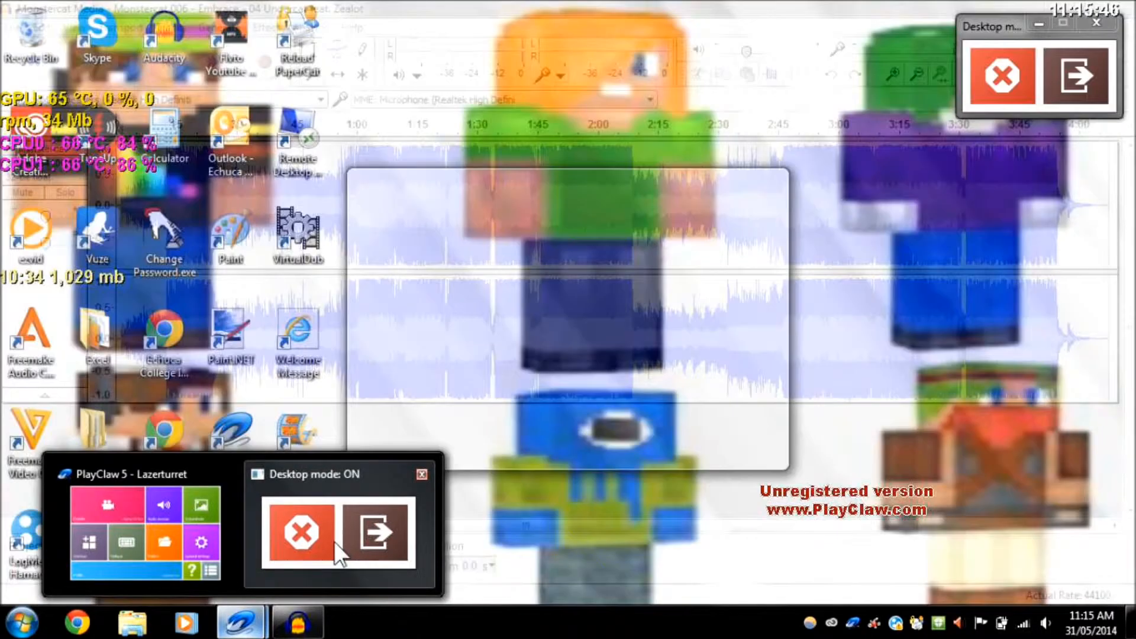
click(334, 542)
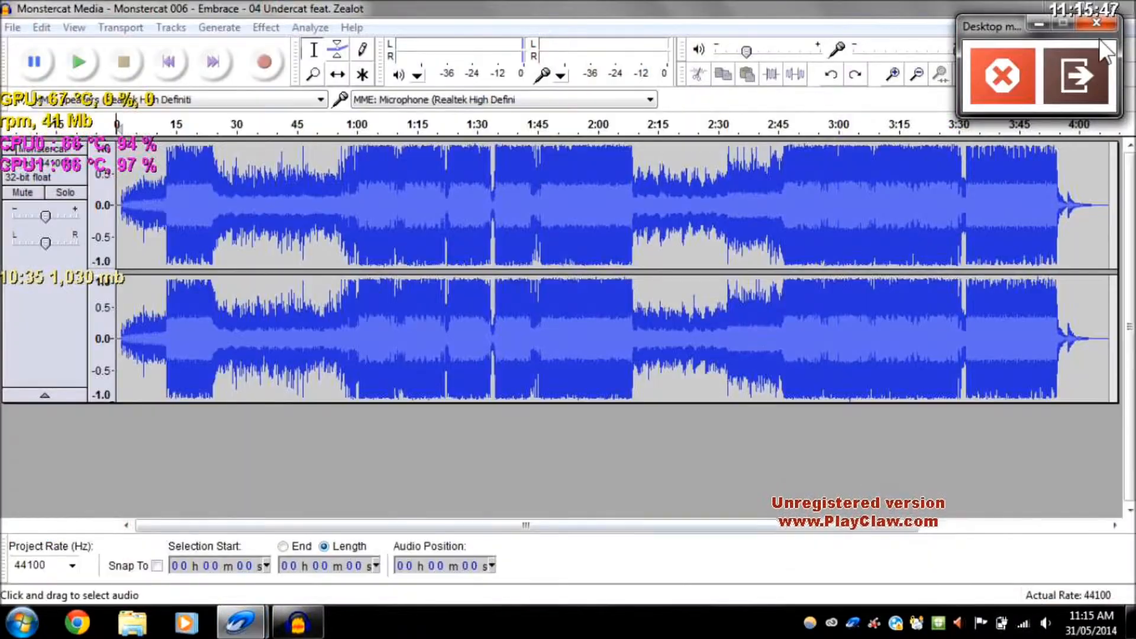